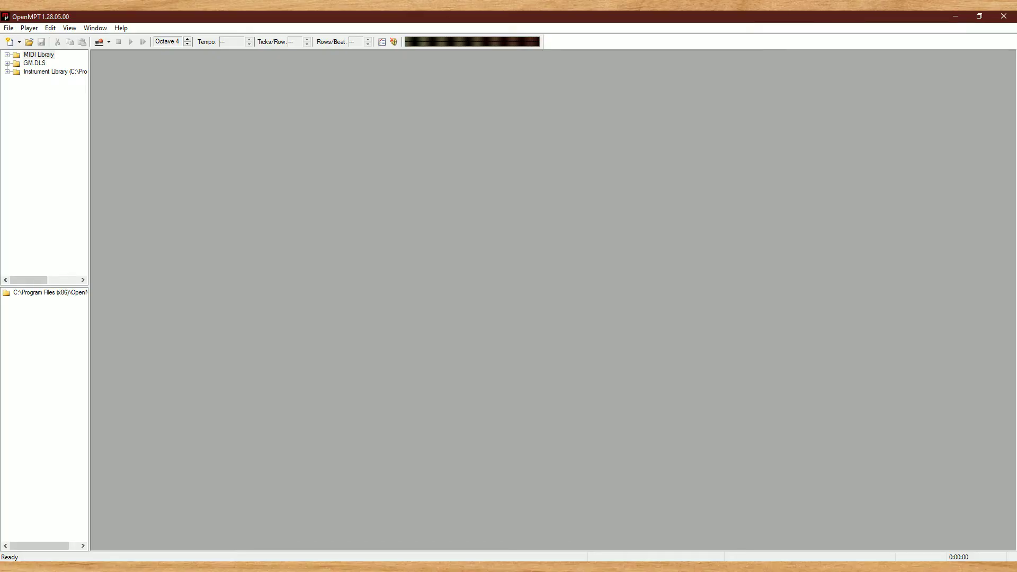
Create a new IT module, Module1, with 32 channels from the File > New menu
click(8, 28)
mouse_move(9, 39)
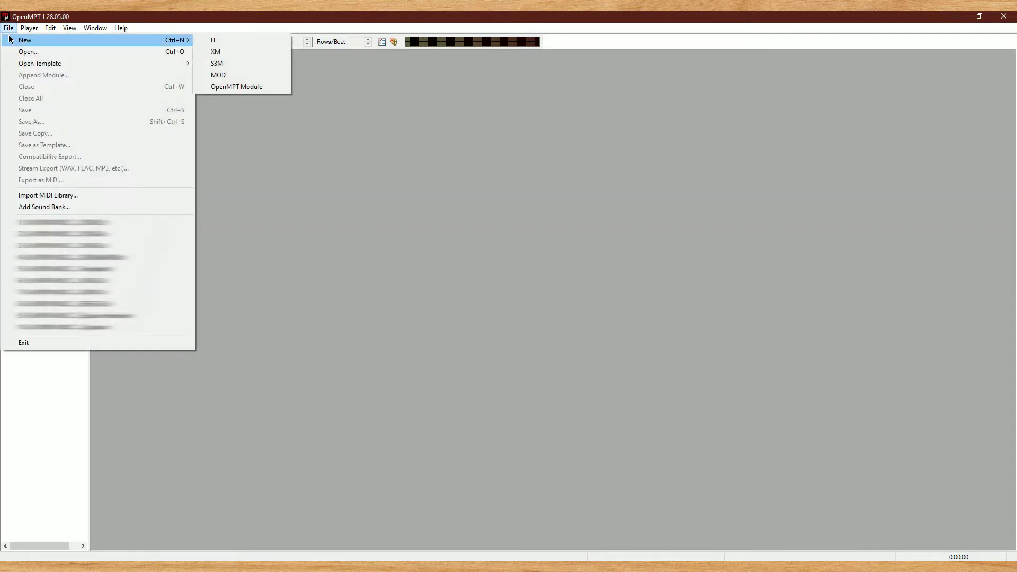
click(213, 40)
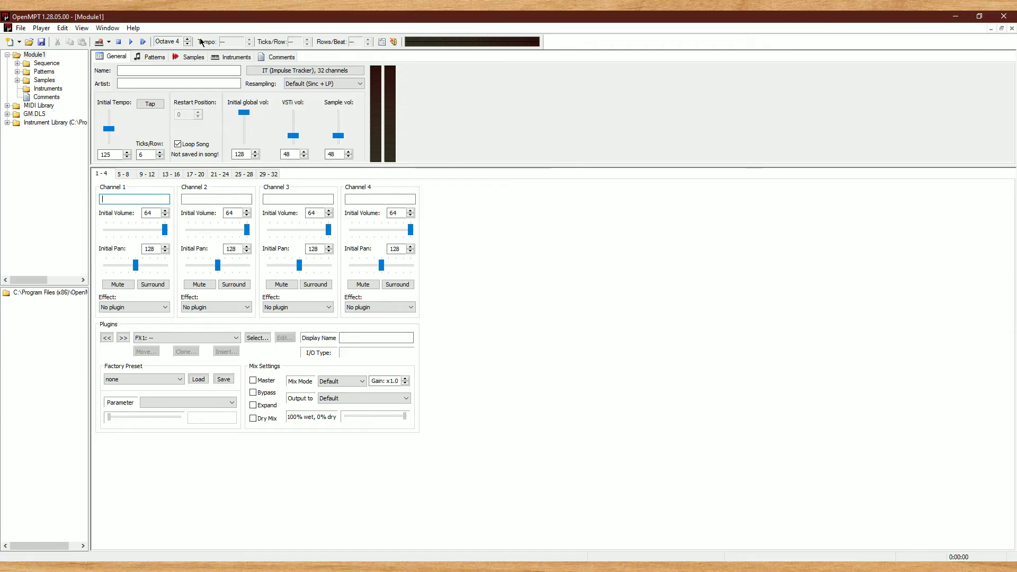
Name the song 'Hello' and tap in an initial tempo of 190
click(179, 70)
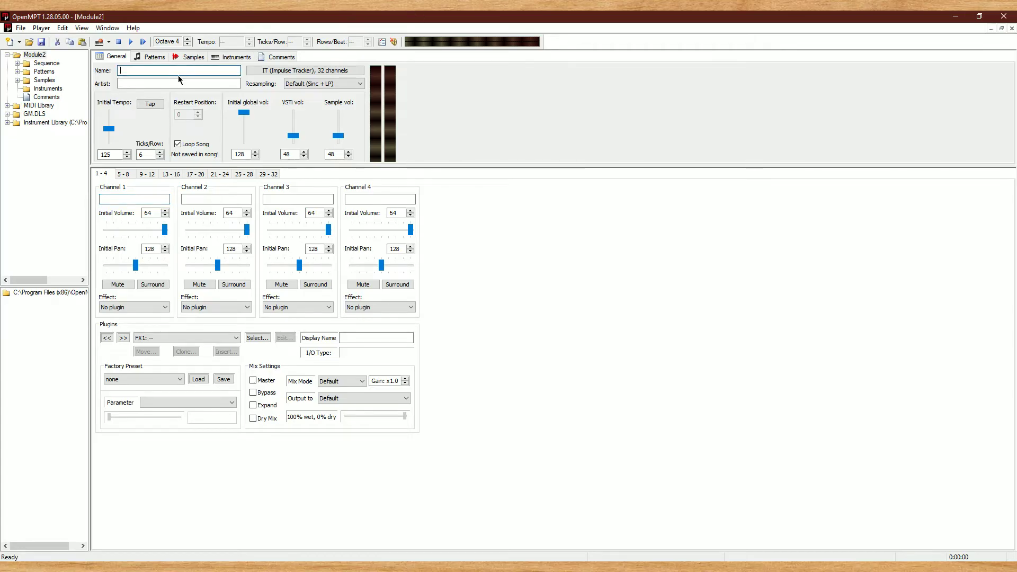
text(Hello)
click(150, 104)
click(150, 104)
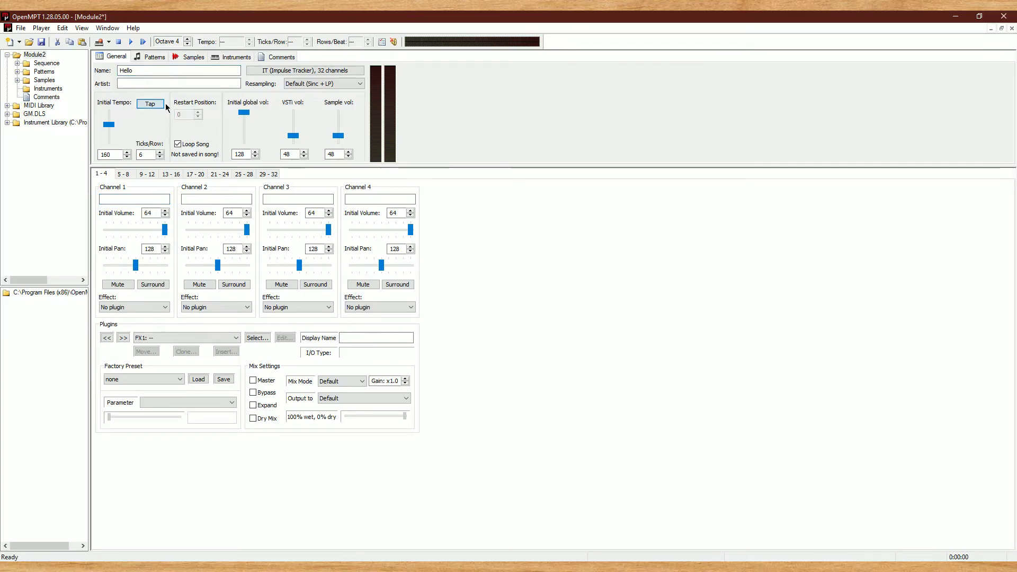
click(150, 104)
click(150, 103)
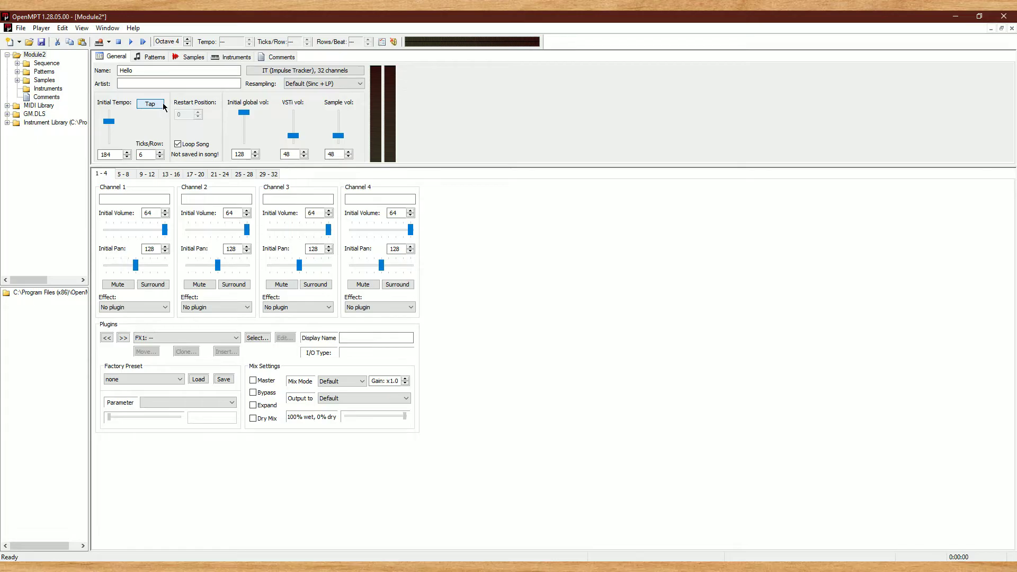
mouse_move(108, 122)
mouse_down()
mouse_move(104, 134)
mouse_move(108, 121)
mouse_up()
click(150, 103)
click(123, 174)
Keep Channel 1's initial volume at 64 and nudge its pan left to 124
click(151, 174)
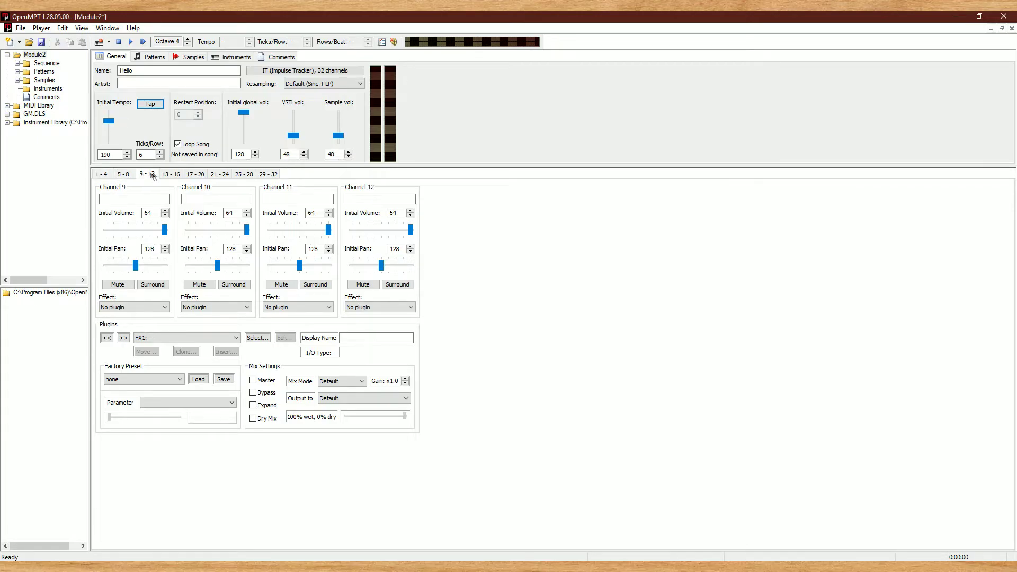
click(170, 174)
click(102, 174)
drag(165, 230, 125, 265)
click(125, 265)
click(143, 307)
Assign the empty-slot option to Channel 1's effect plugin slot FX01
click(144, 310)
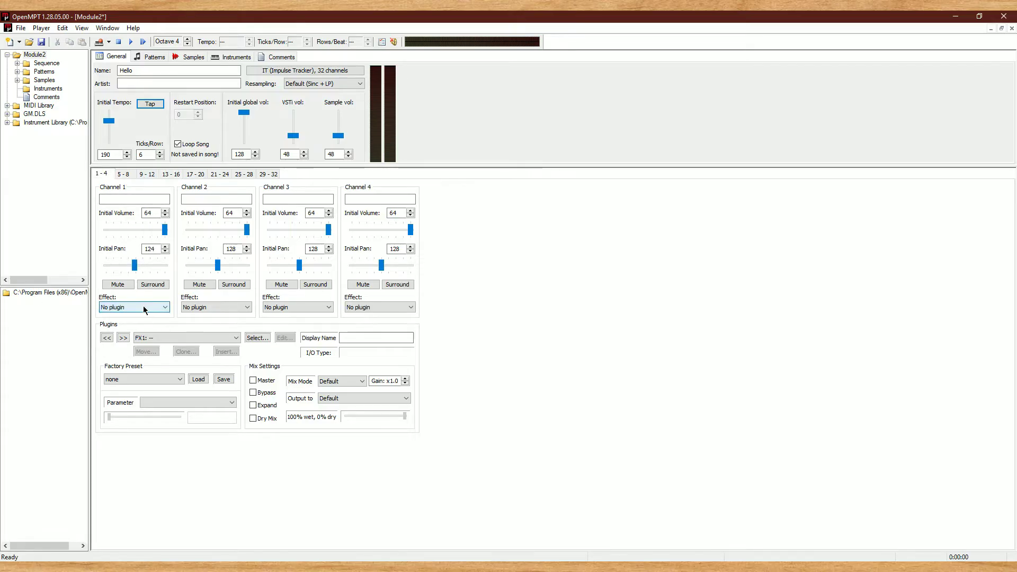
click(211, 338)
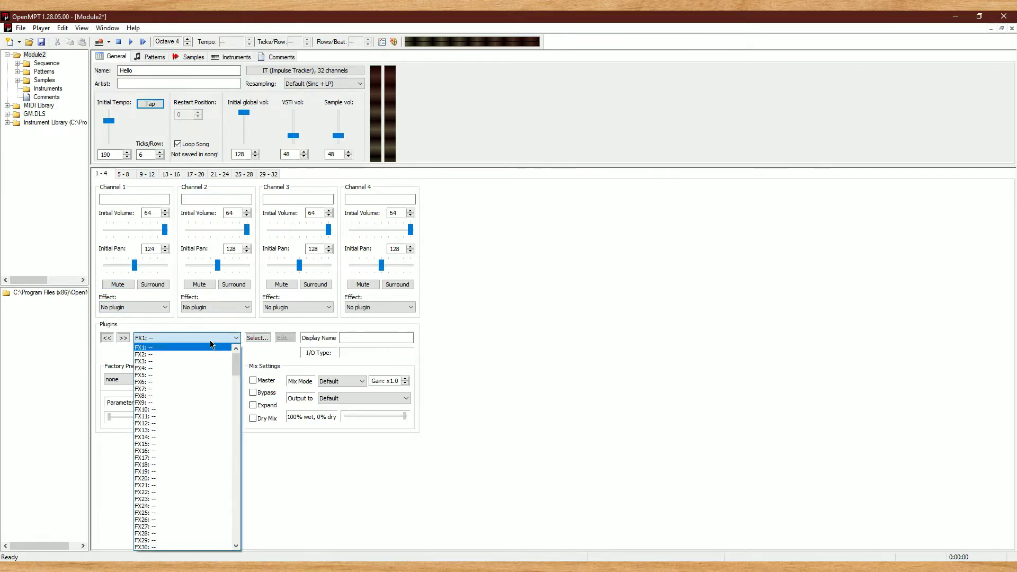
click(210, 347)
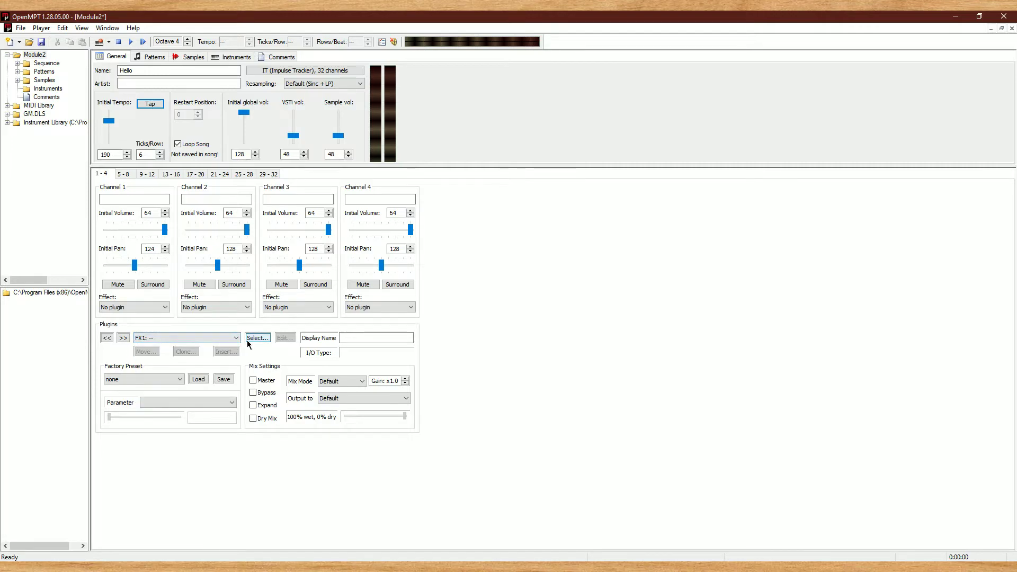
click(249, 341)
click(443, 228)
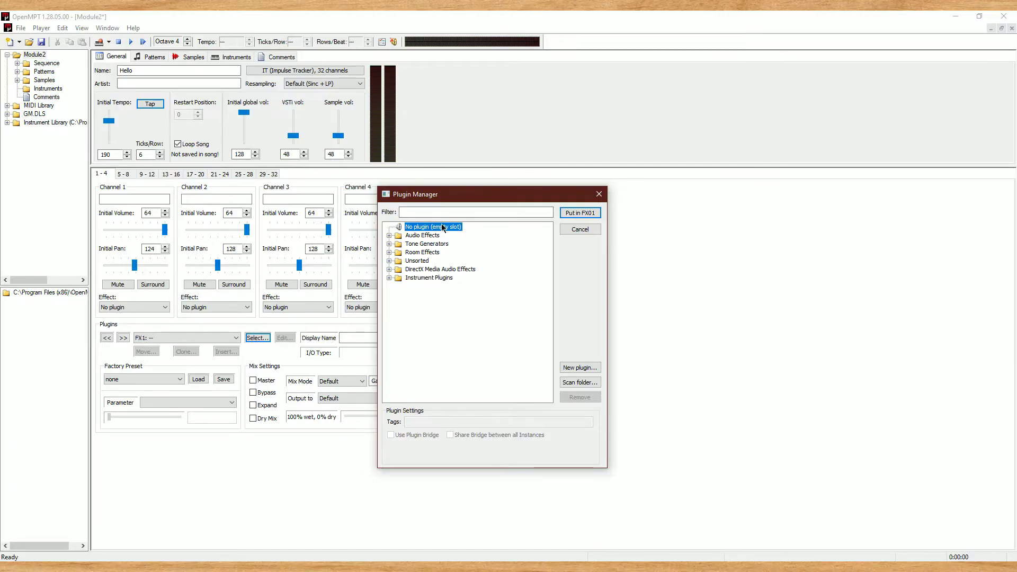
click(577, 212)
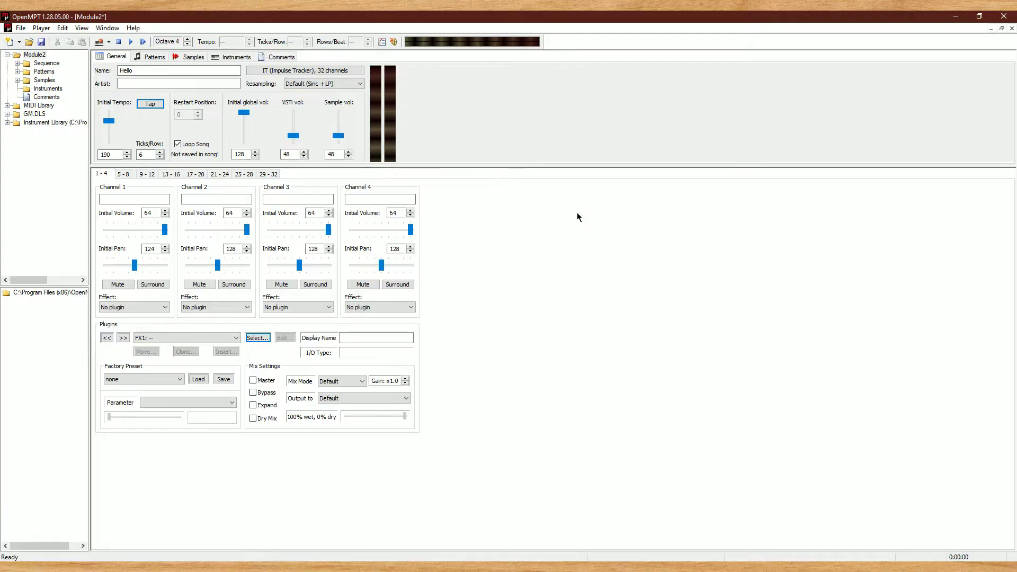
click(141, 308)
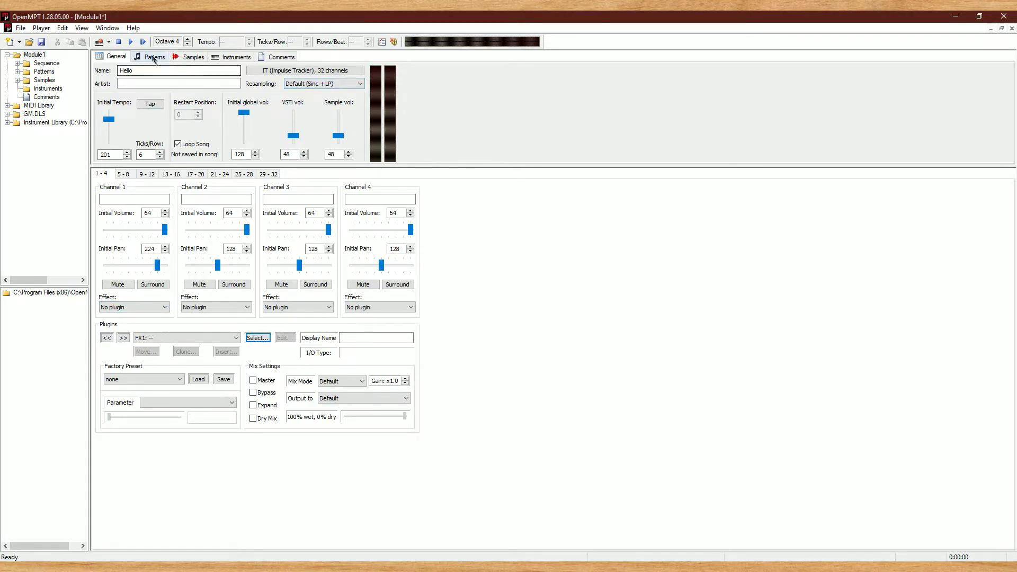
click(154, 57)
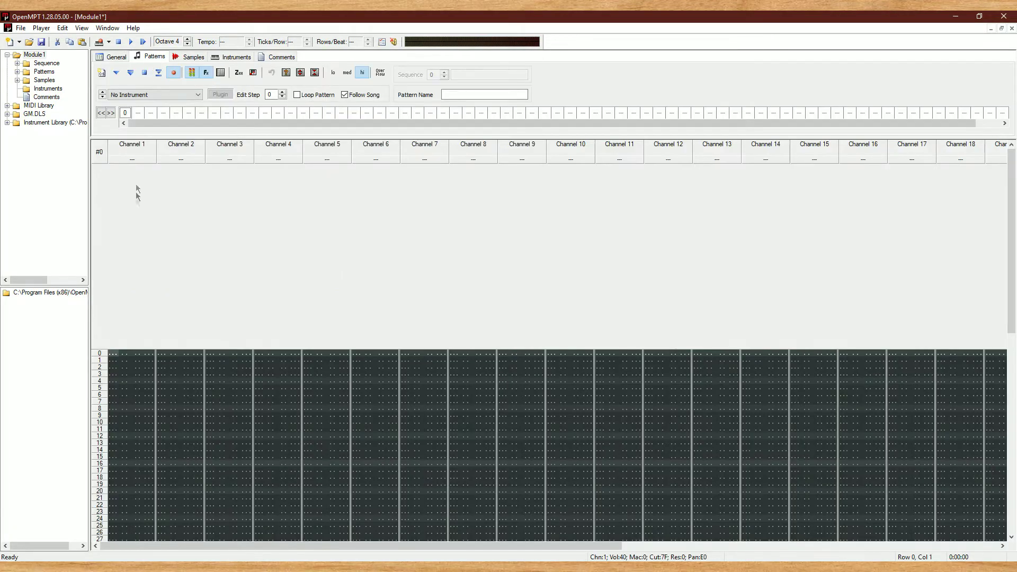
Halve pattern 0 down to 16 rows, then restore its length to 64 rows
scroll(125, 226, down, 6)
scroll(126, 229, down, 2)
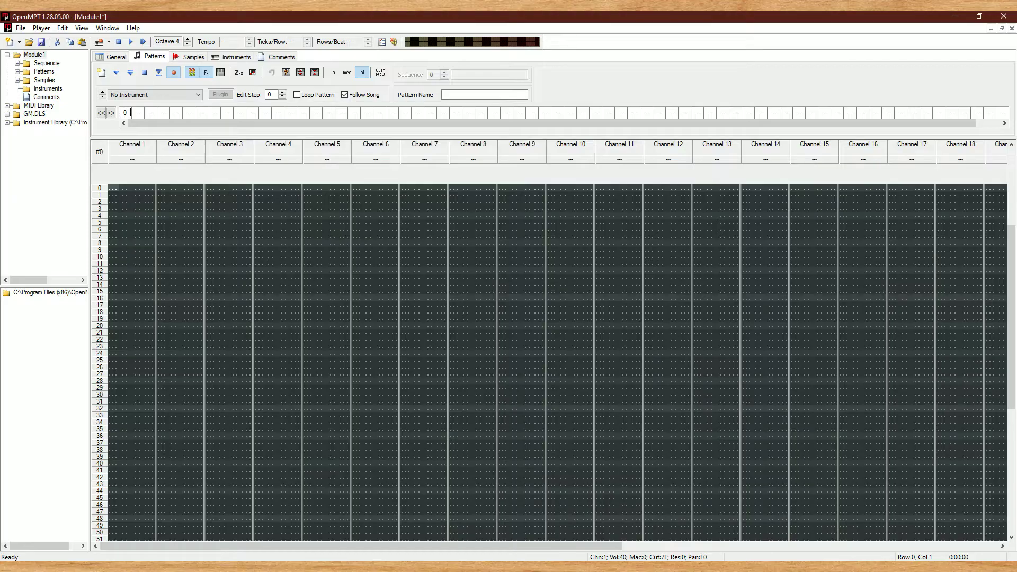
click(99, 152)
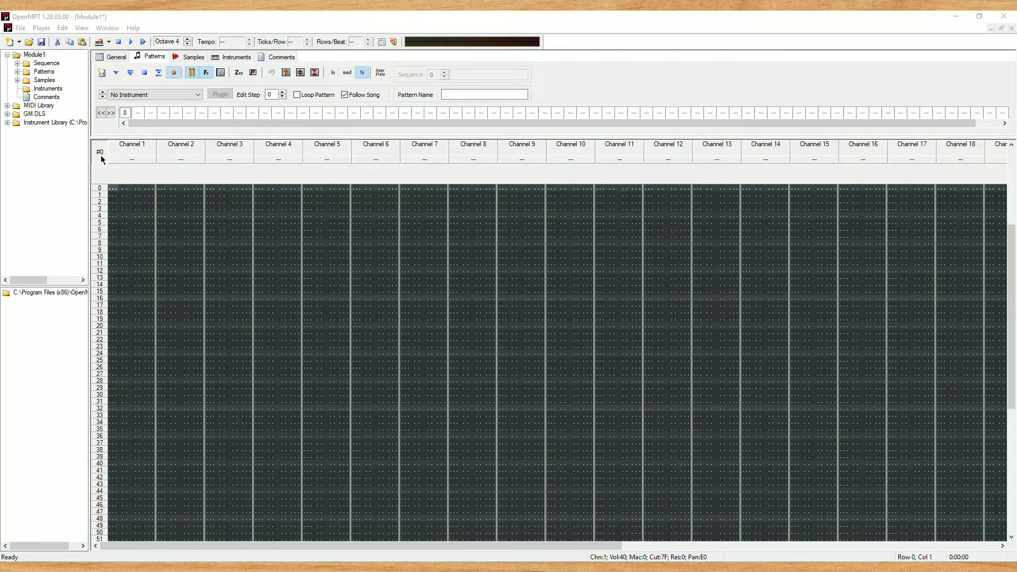
click(500, 253)
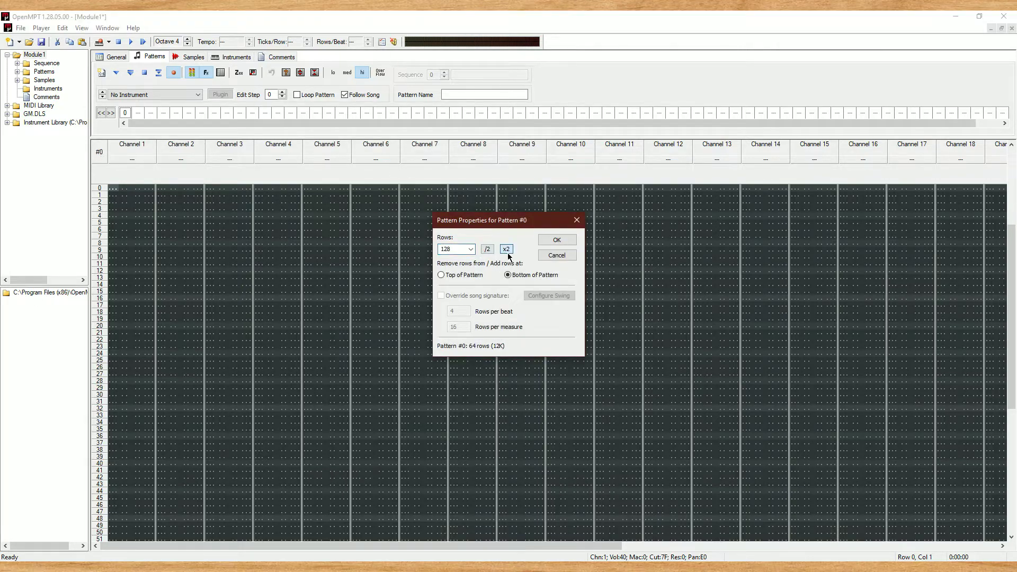
click(488, 250)
click(487, 249)
click(557, 240)
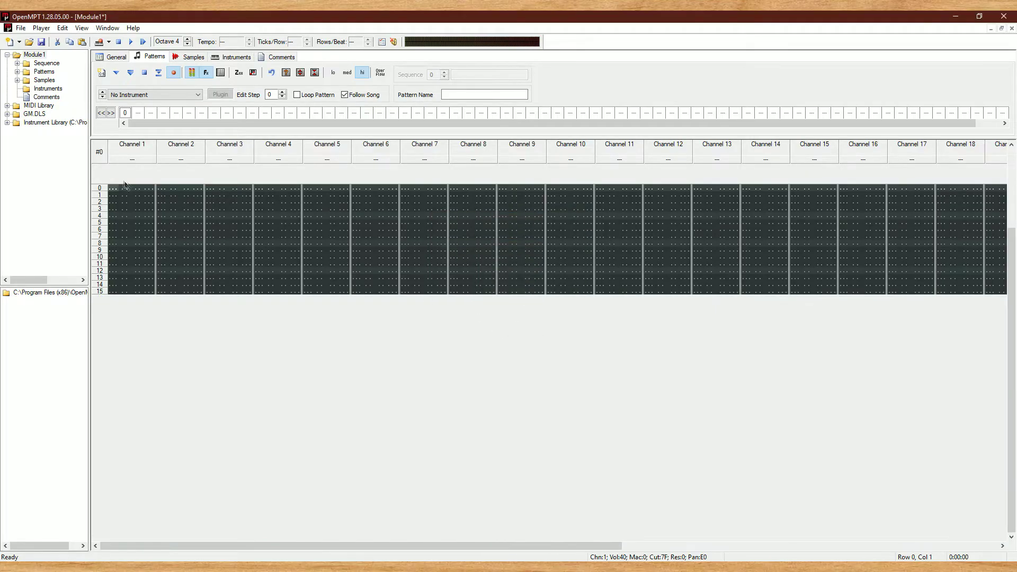
click(99, 153)
click(510, 249)
click(510, 250)
click(547, 247)
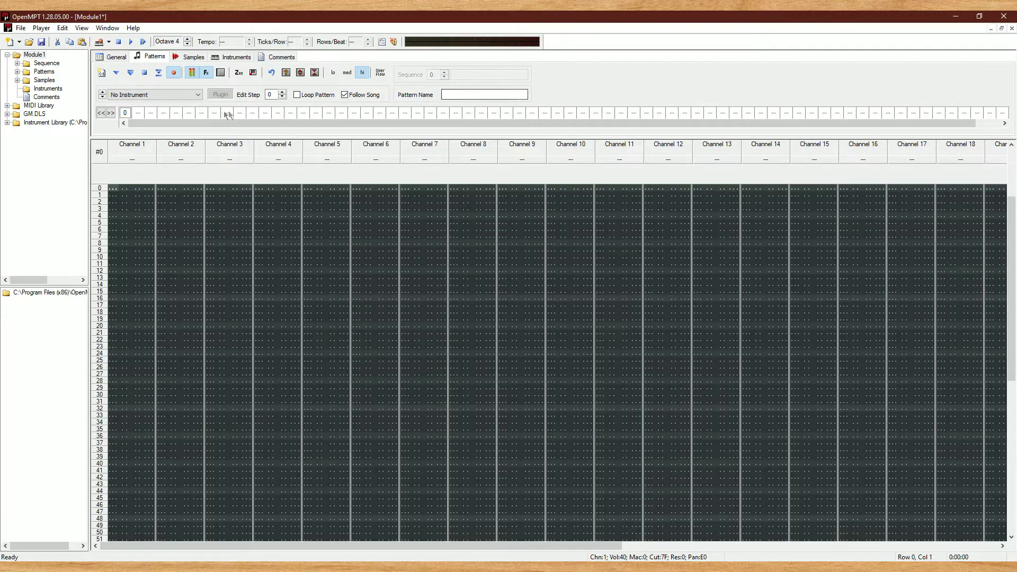
Enter patterns 1 and 2 into the order list, then insert a new pattern at that entry
click(167, 95)
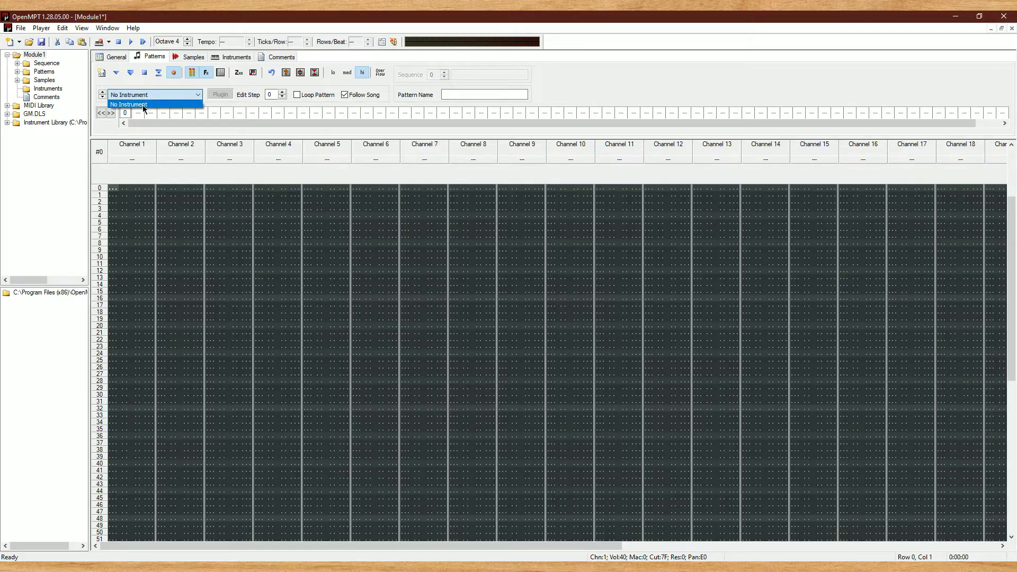
click(123, 96)
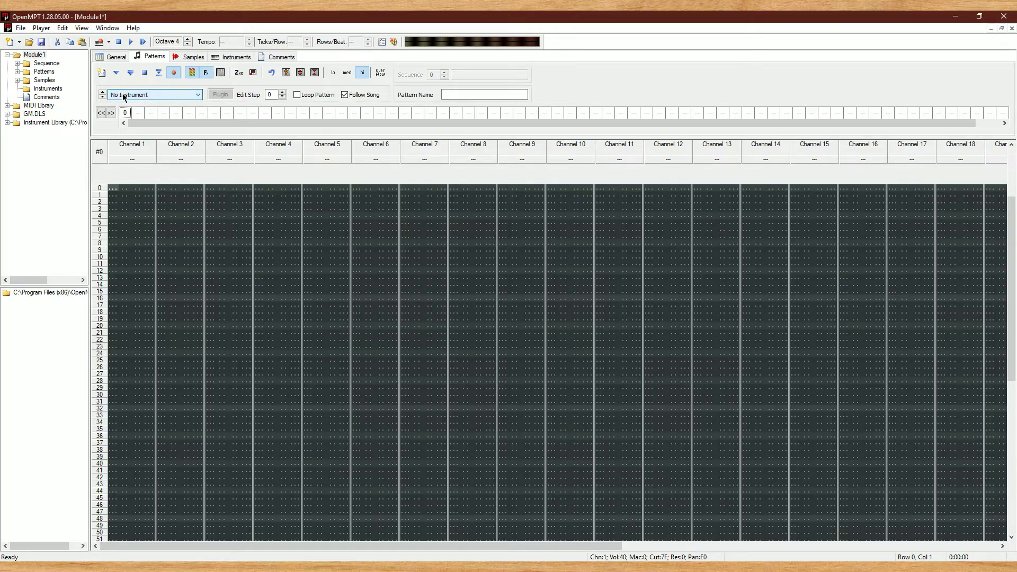
click(126, 113)
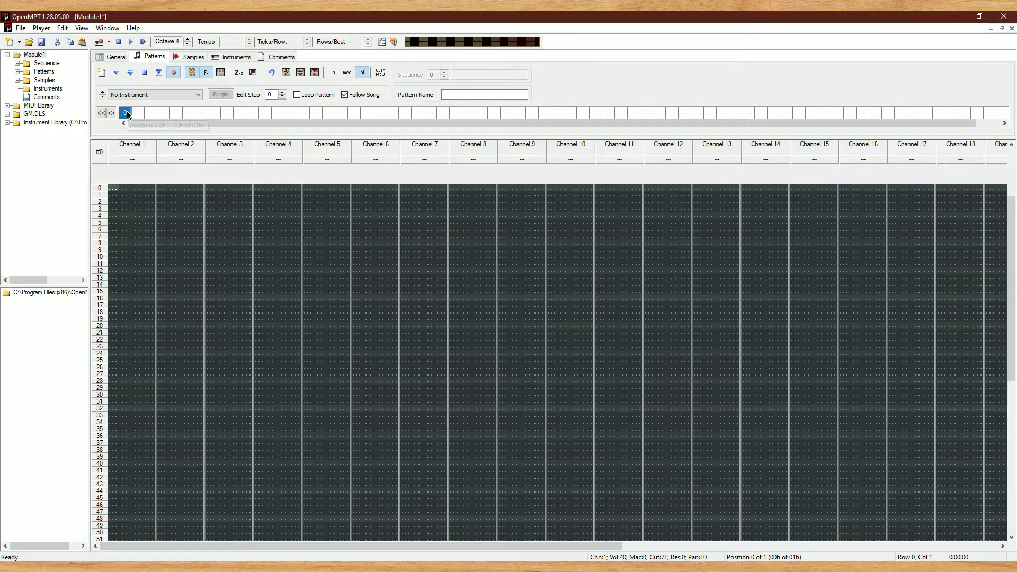
click(136, 114)
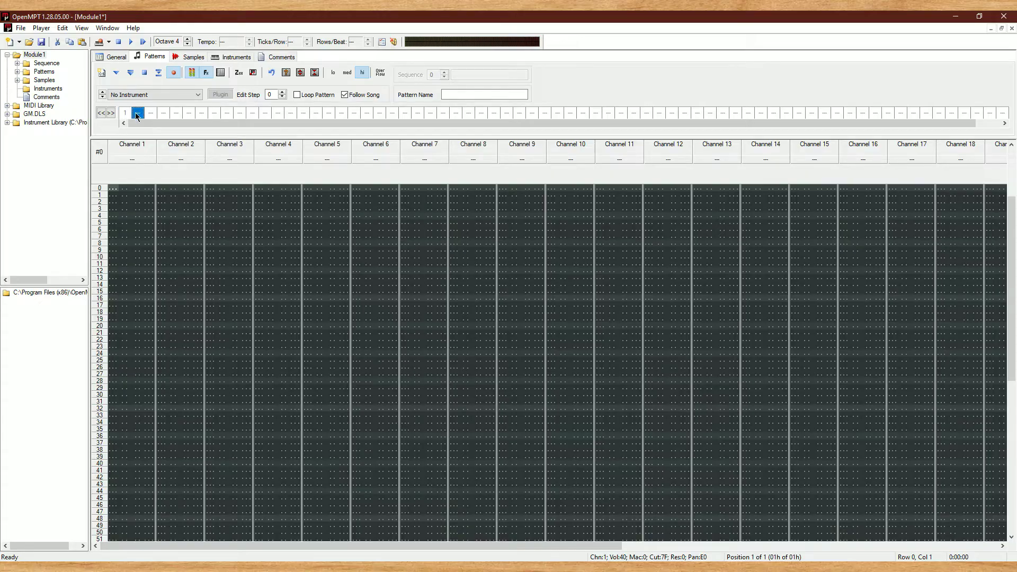
text(1 2)
click(164, 116)
text(2 1 2)
right_click(164, 114)
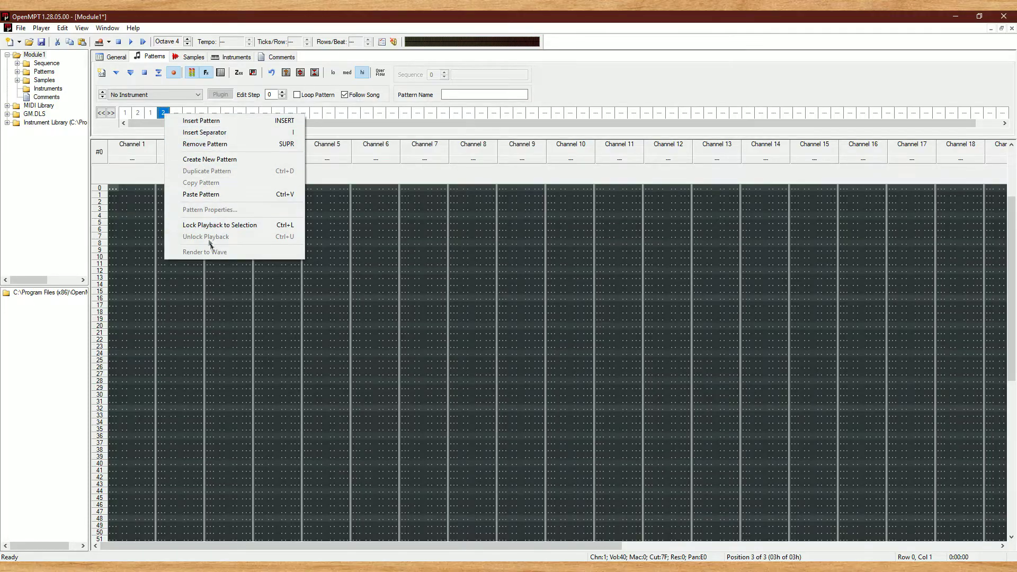
click(216, 121)
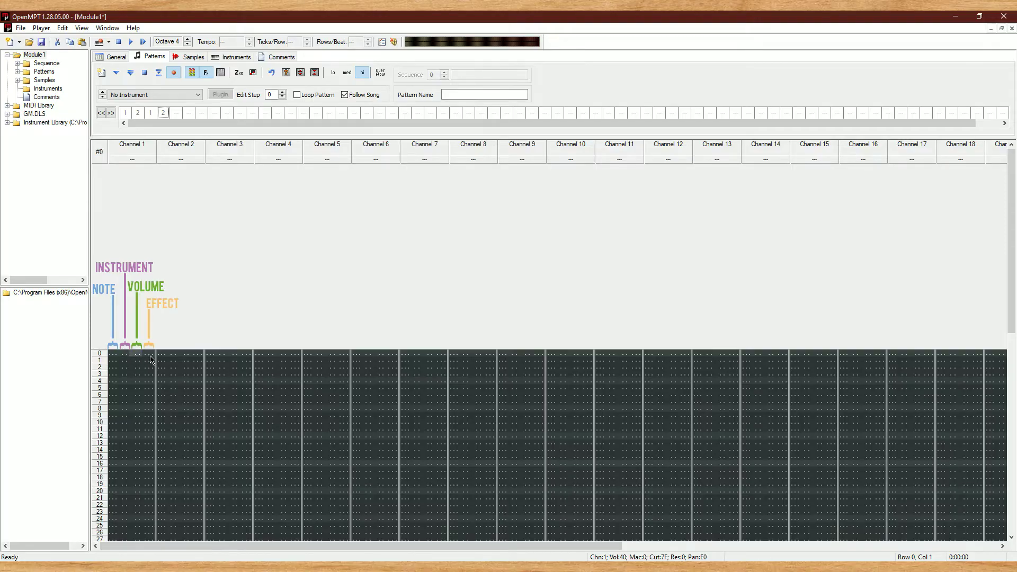
Review the note, volume command, effect and instrument lists for row 0, channel 1, leaving all empty
double_click(149, 355)
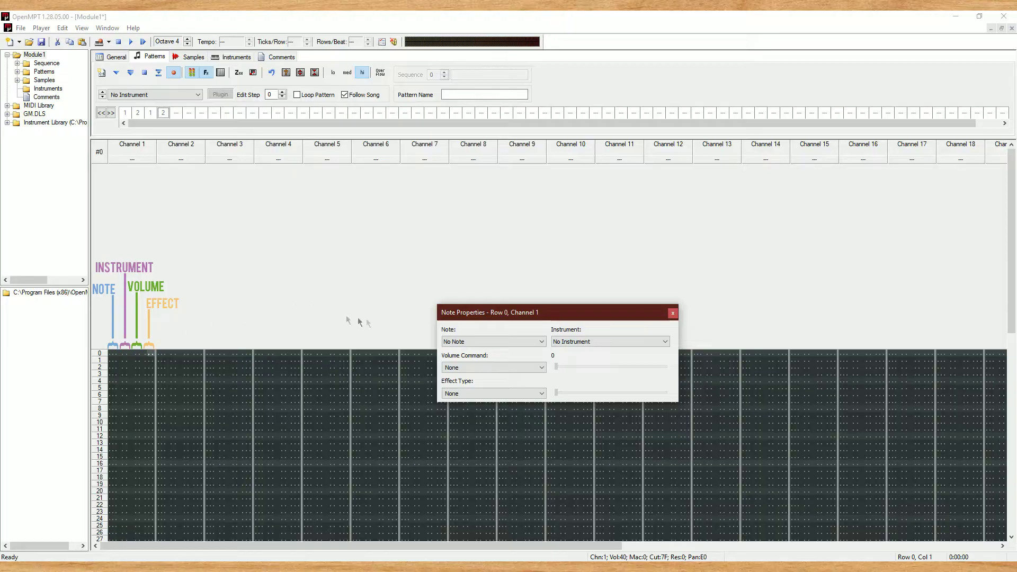
click(453, 342)
scroll(463, 355, down, 20)
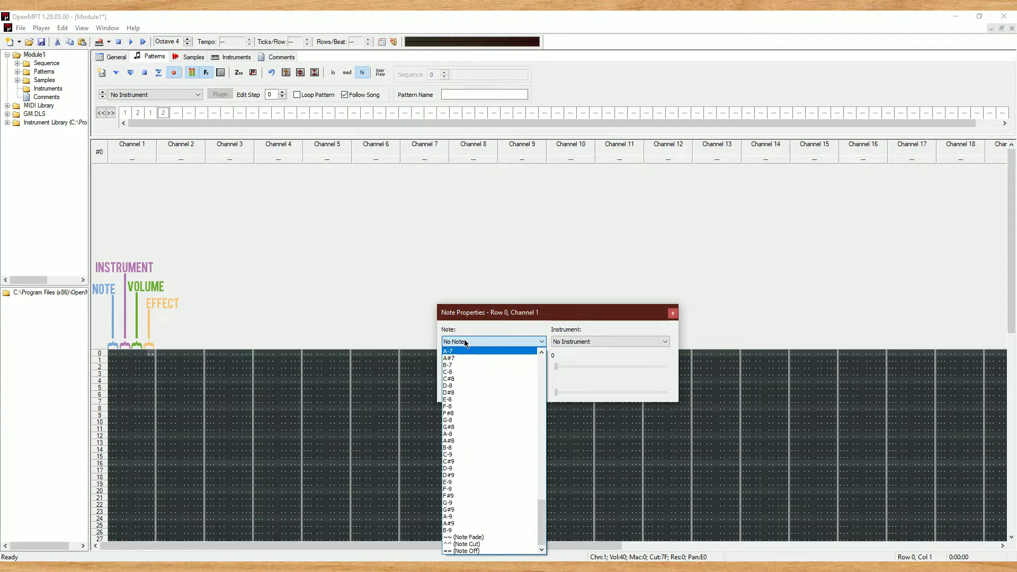
click(464, 342)
click(484, 367)
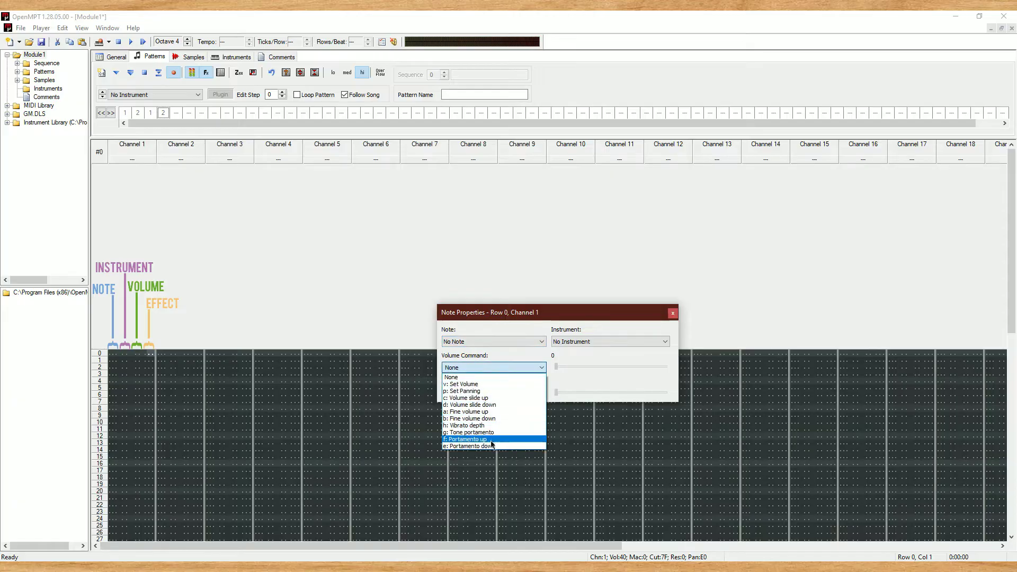
click(485, 377)
click(487, 393)
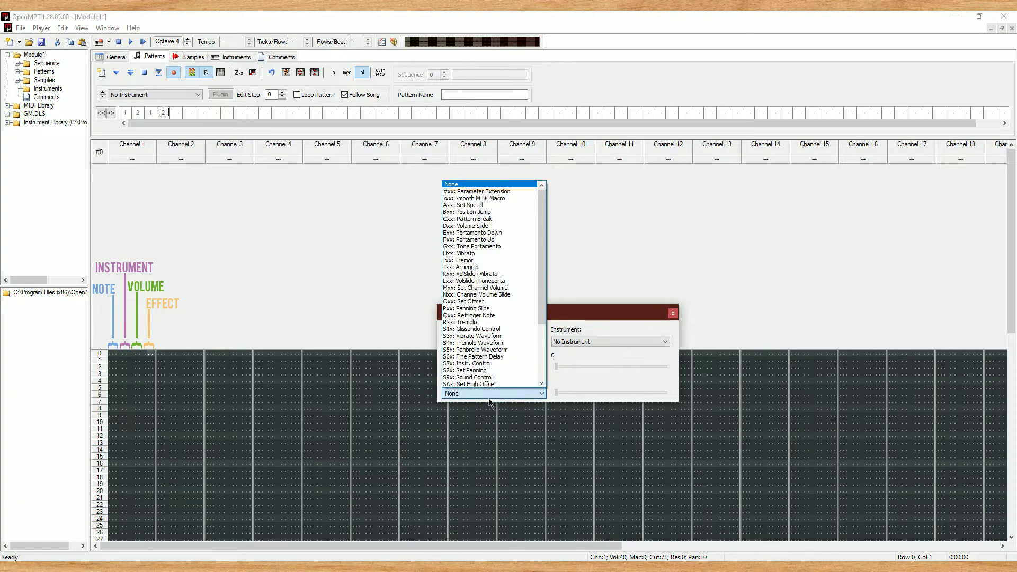
scroll(488, 311, down, 3)
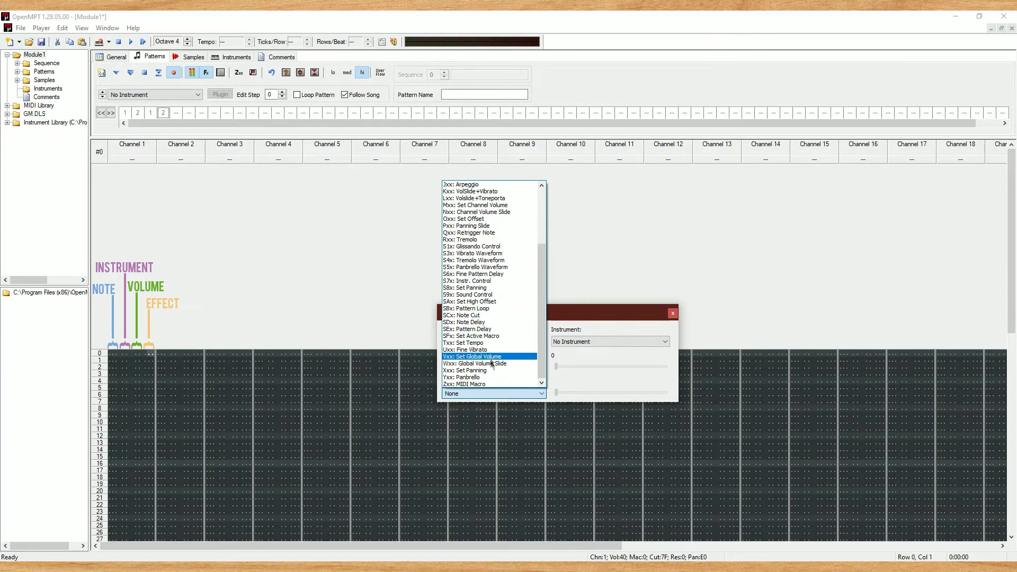
scroll(498, 324, up, 3)
click(480, 394)
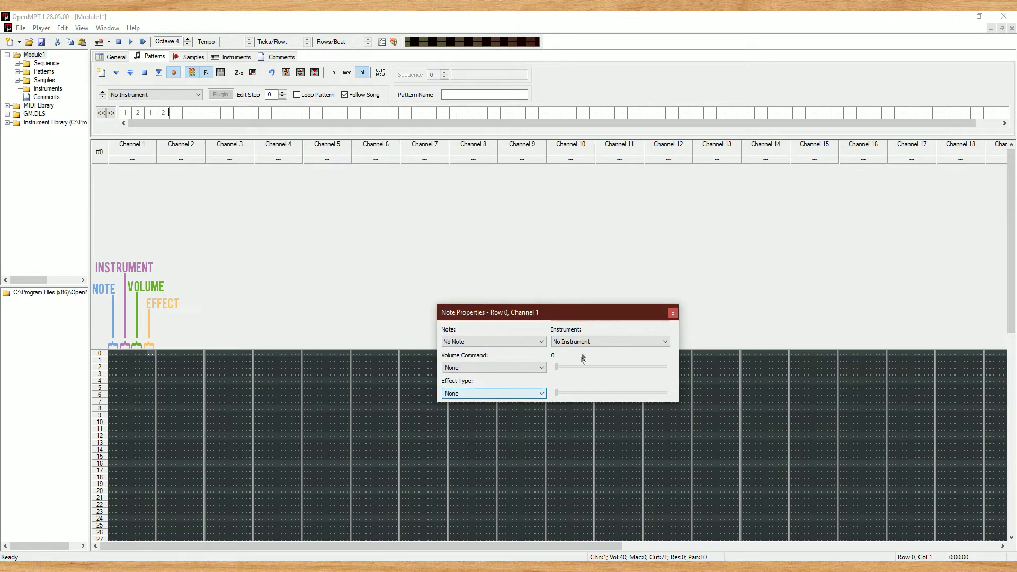
click(583, 341)
click(563, 366)
click(187, 58)
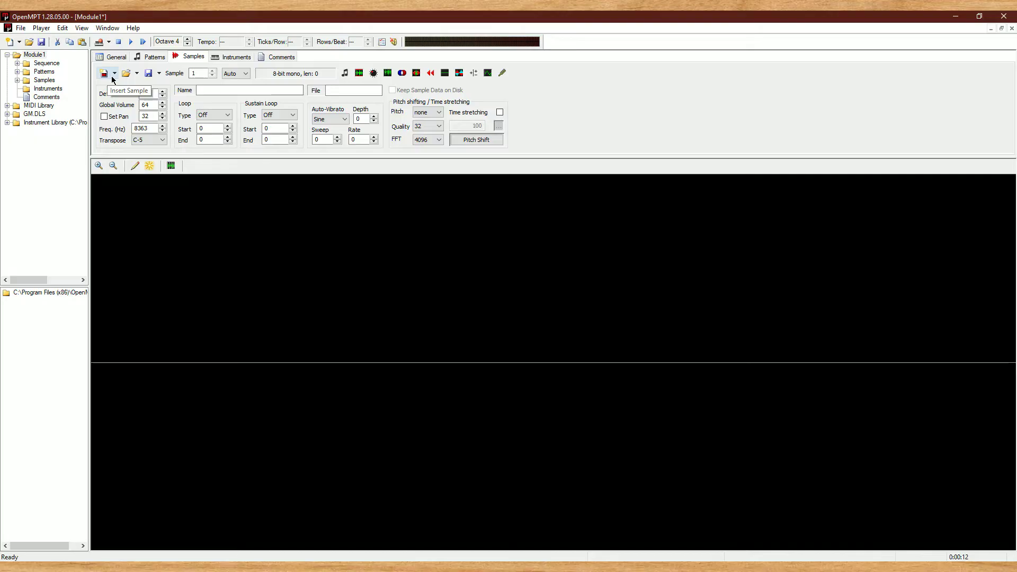
Insert a blank 64-sample sample and pencil-draw a smooth curve that dips, then plateaus
click(113, 78)
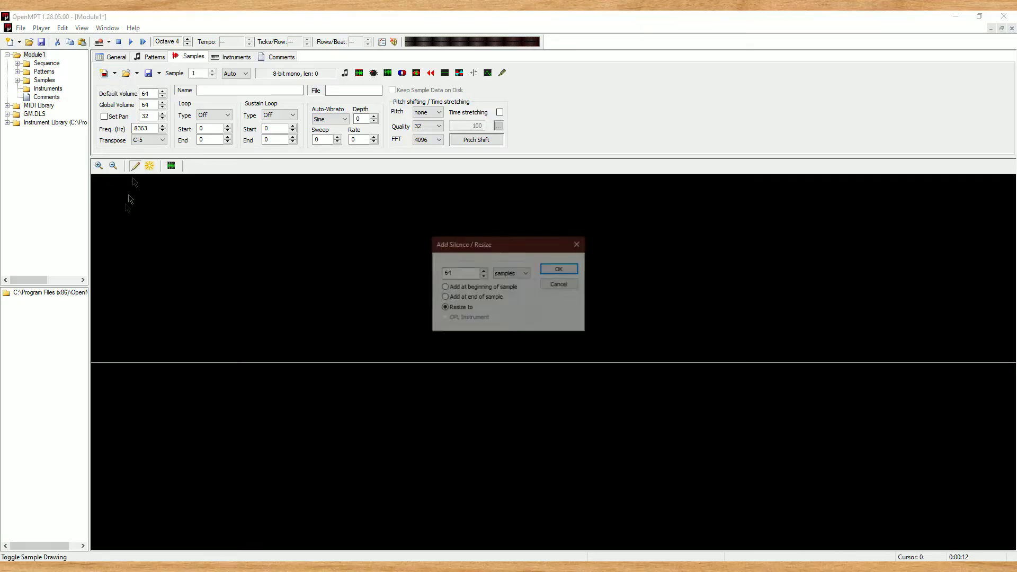
click(561, 269)
mouse_move(134, 183)
mouse_down()
mouse_move(460, 284)
mouse_move(517, 533)
mouse_move(1006, 543)
mouse_up()
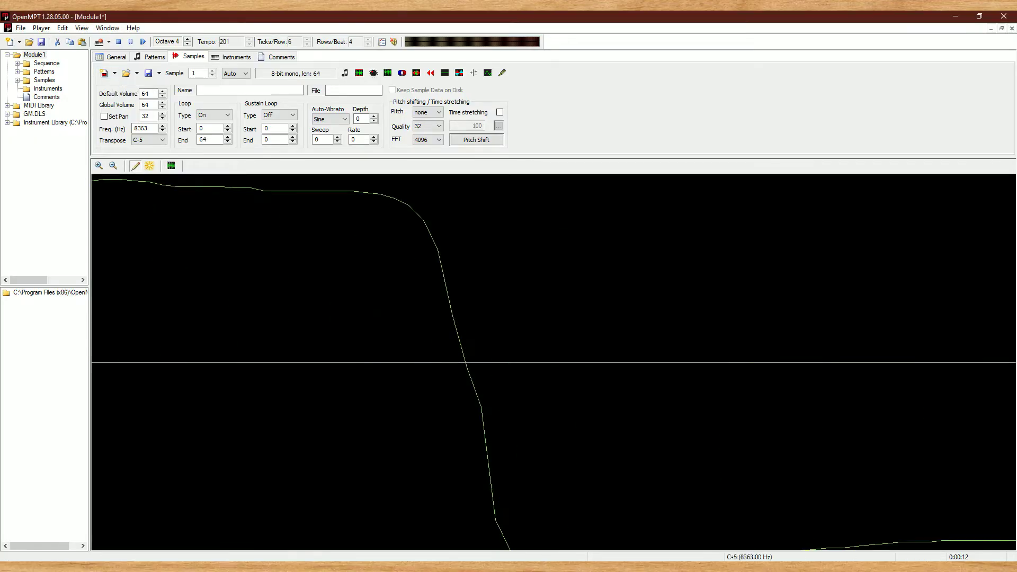
mouse_move(107, 537)
mouse_down()
mouse_move(564, 546)
mouse_move(855, 159)
mouse_move(932, 549)
mouse_up()
mouse_move(984, 244)
mouse_down()
mouse_move(781, 226)
mouse_move(525, 344)
mouse_move(380, 487)
mouse_move(246, 454)
mouse_move(122, 305)
mouse_move(50, 189)
mouse_up()
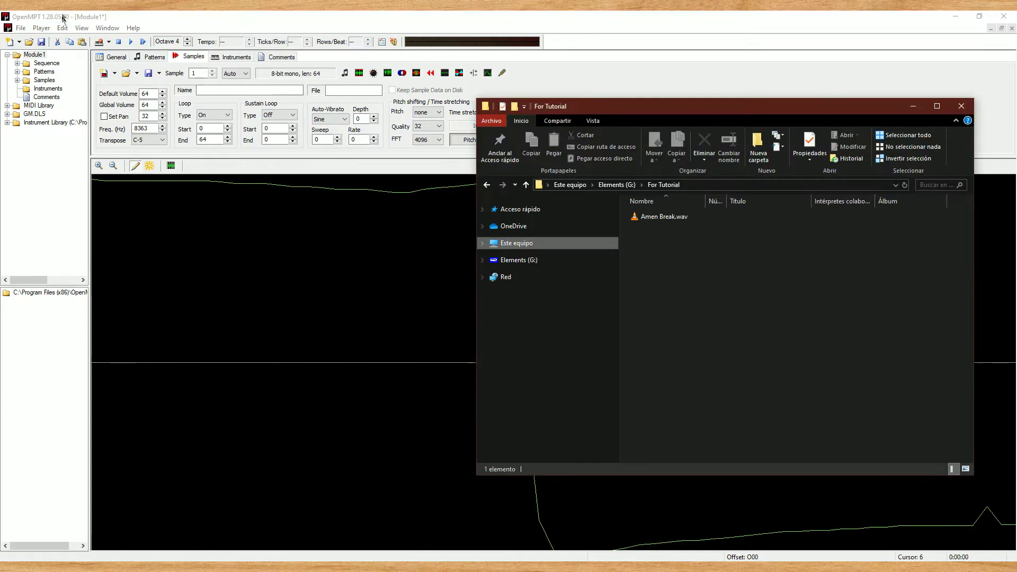
Drag Amen Break.wav from File Explorer into sample 1 and audition it
click(664, 217)
drag(673, 217, 209, 325)
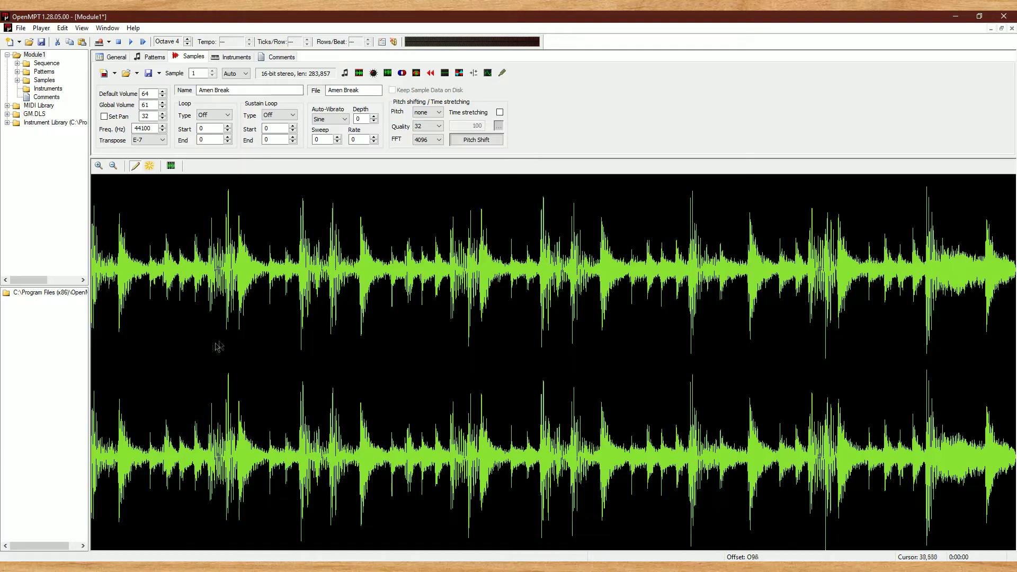
key(q)
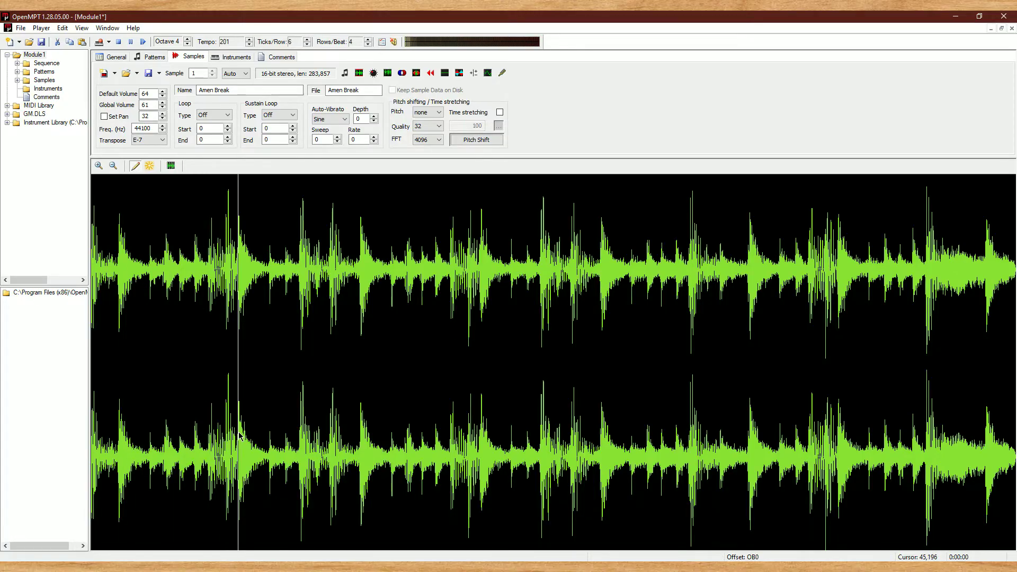
key(q)
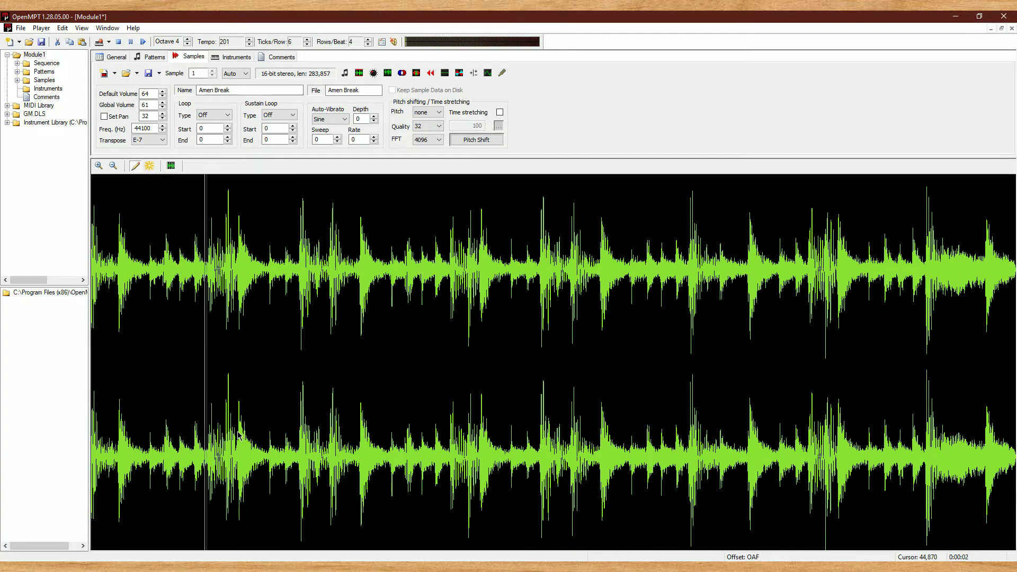
Audition the Amen Break and select a short slice of the waveform to preview
key(q)
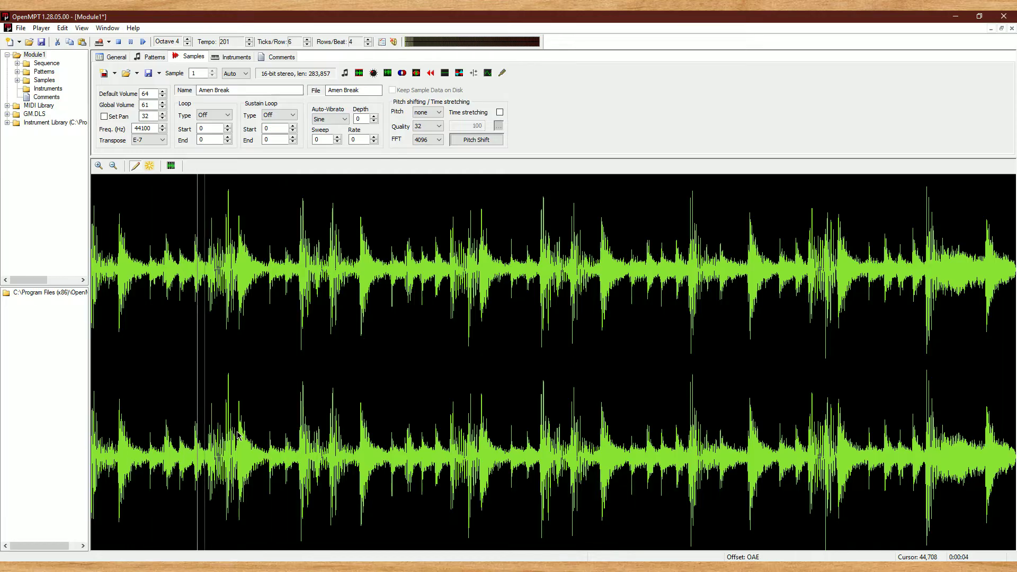
key(F8)
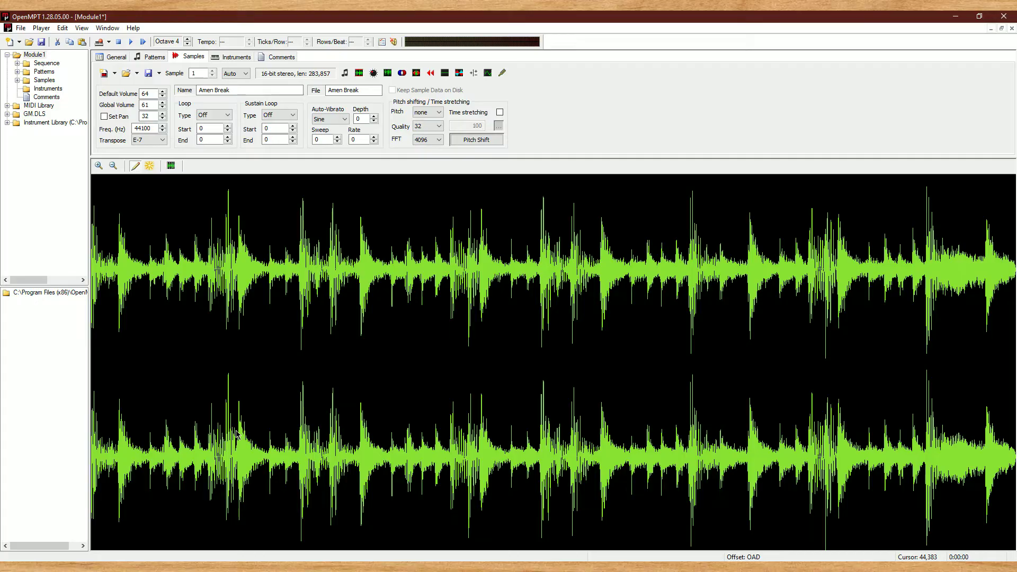
drag(236, 432, 270, 280)
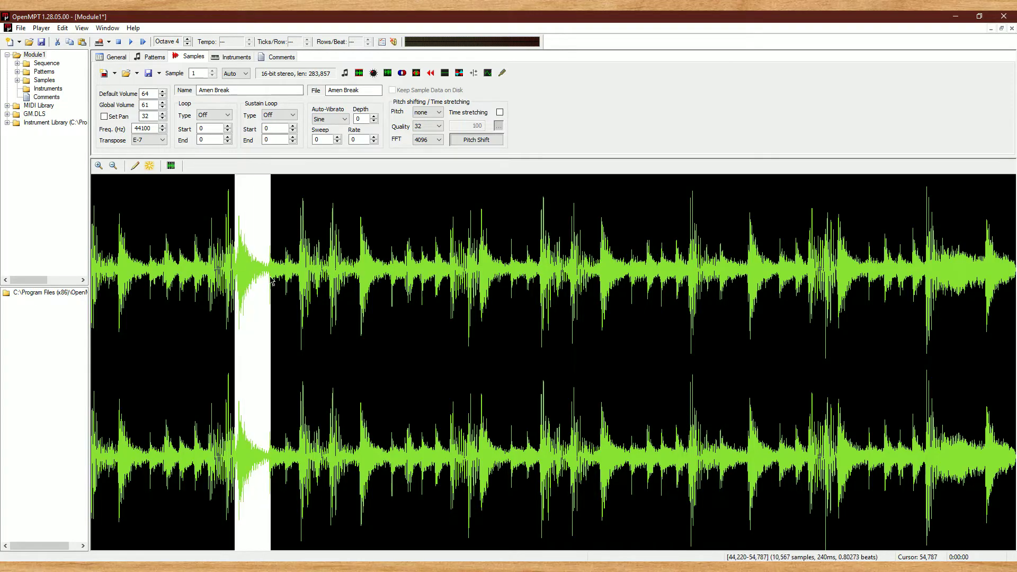
key(q)
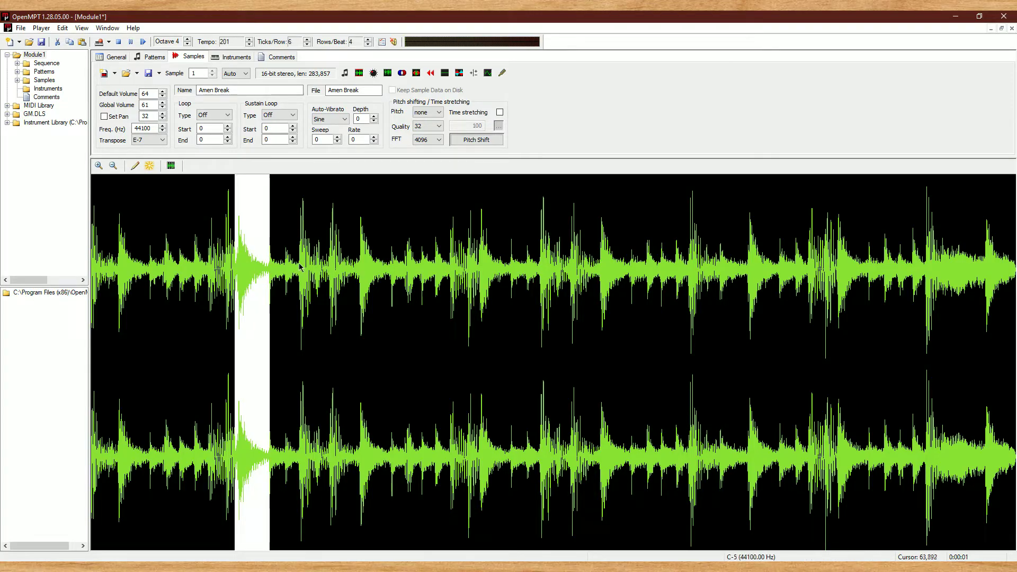
Try a trim and undo it, cut out a slice, then keep only the opening hits as a loop
drag(300, 268, 321, 270)
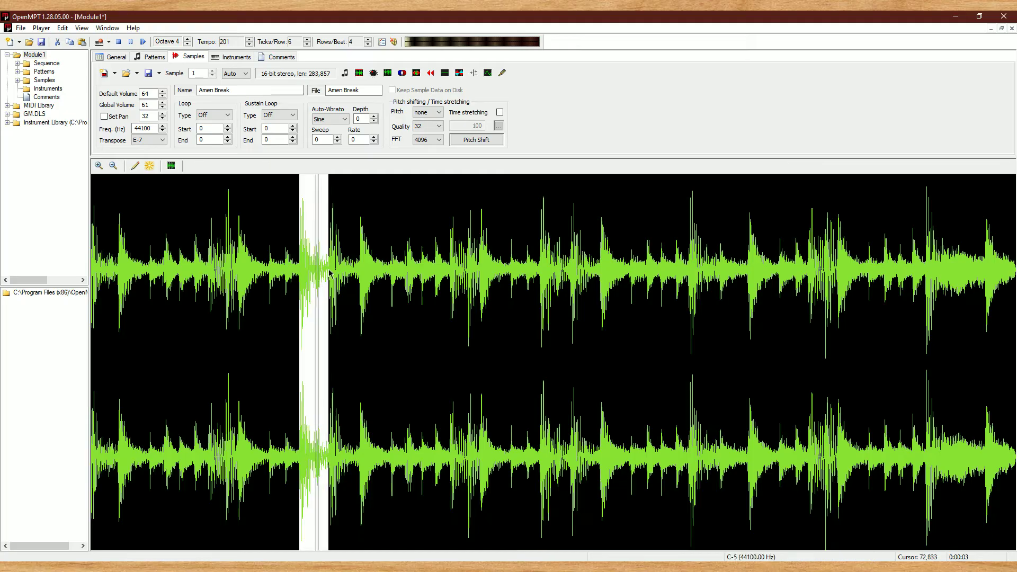
drag(540, 276, 510, 278)
right_click(517, 278)
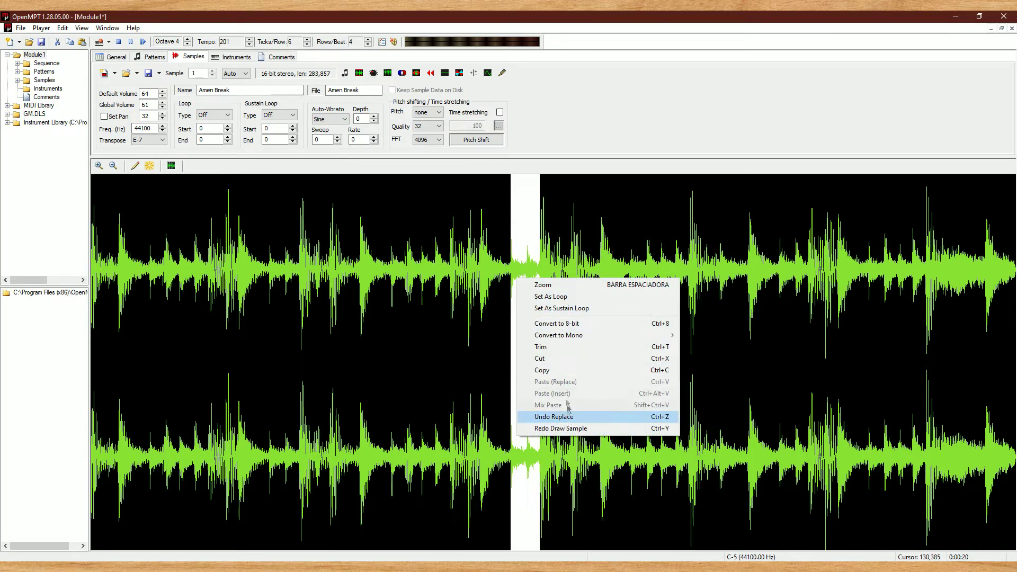
click(566, 354)
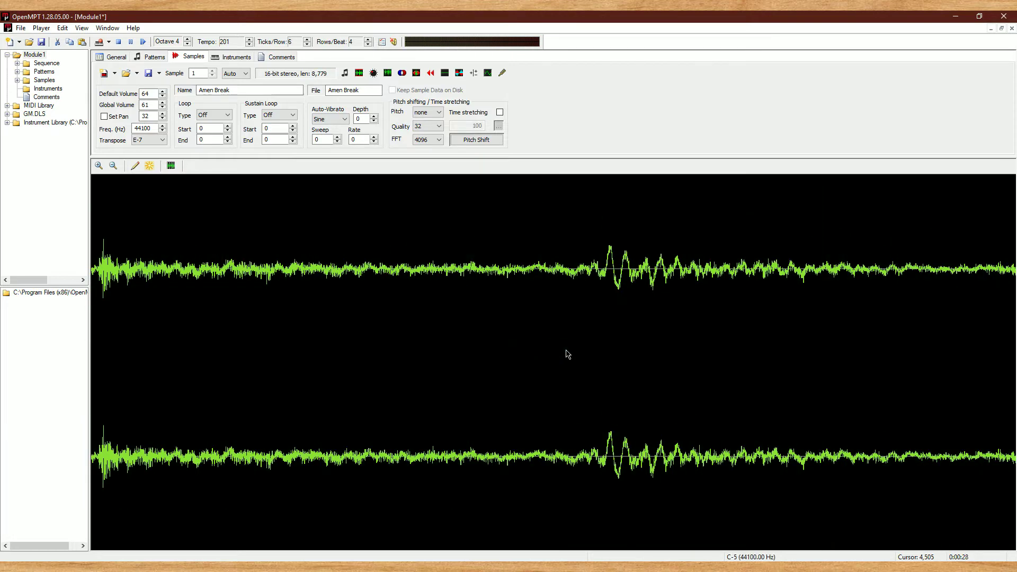
key(ctrl+z)
right_click(602, 275)
click(640, 354)
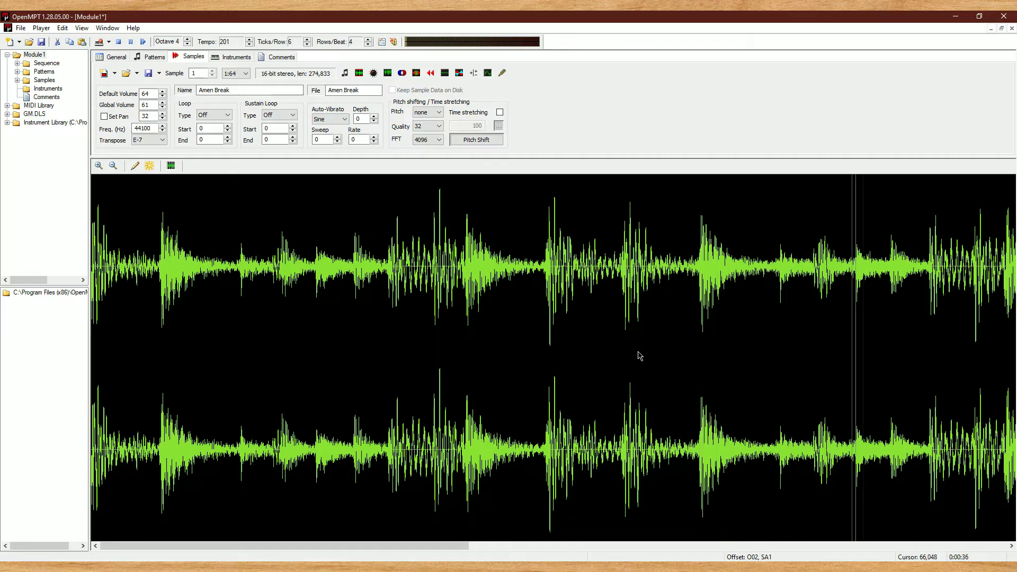
right_click(162, 270)
click(265, 289)
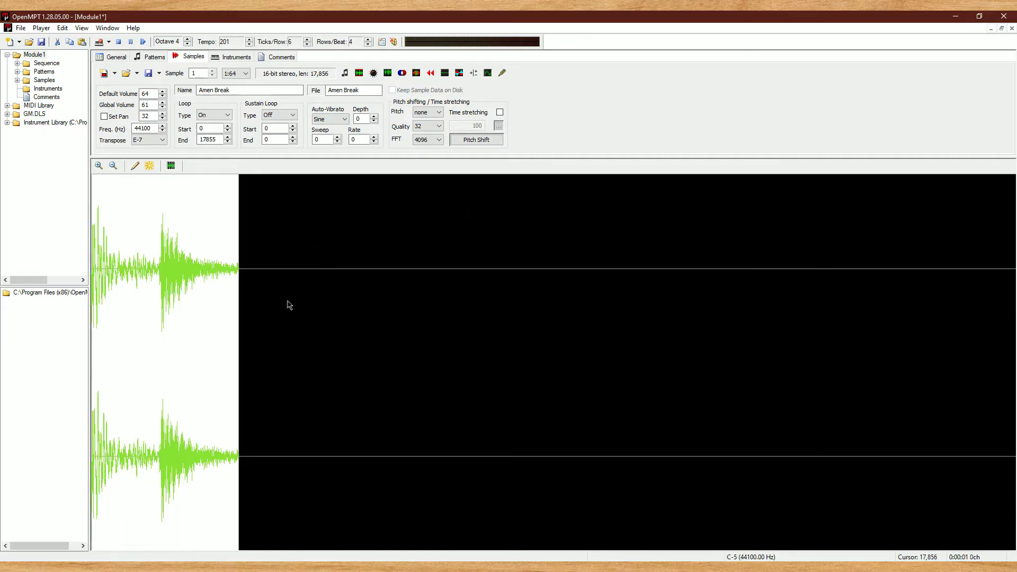
Set the second hit as a sustain loop, play it, then undo back to the full break
right_click(158, 306)
click(233, 335)
key(q)
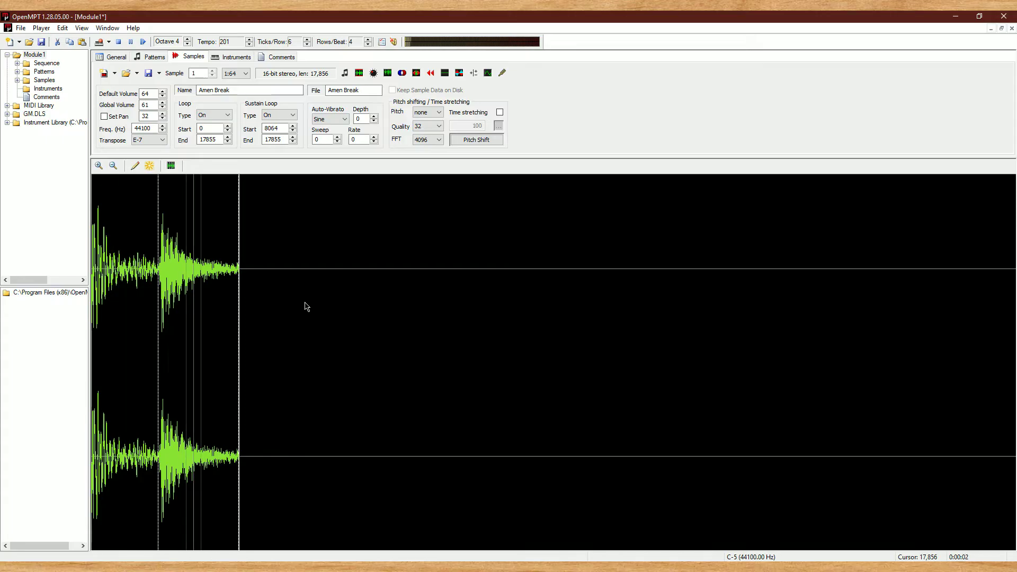
key(ctrl+z)
Amplify the sample with a value of 2, audition it, then undo the amplification
click(374, 72)
text(2)
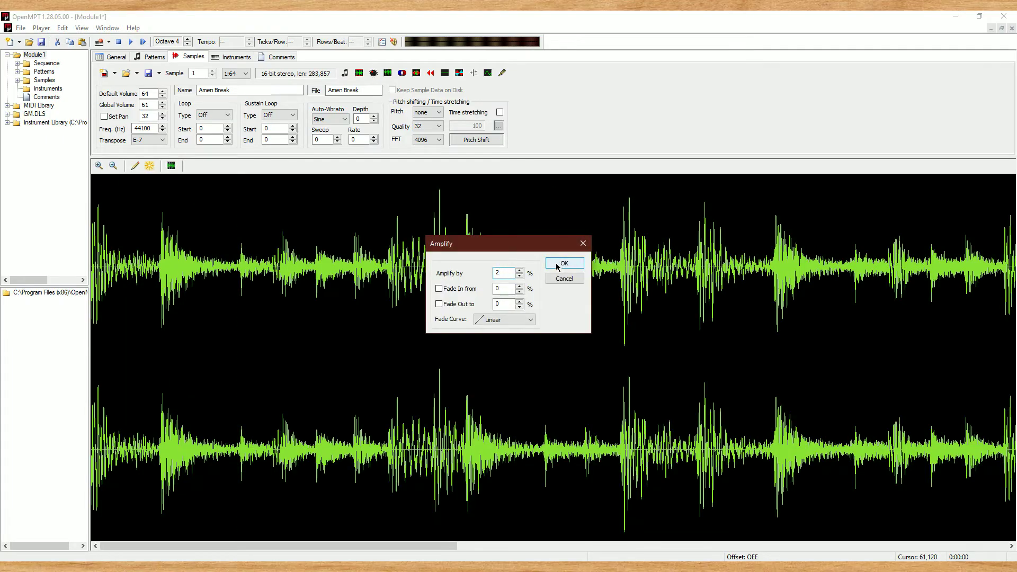
click(564, 264)
key(q)
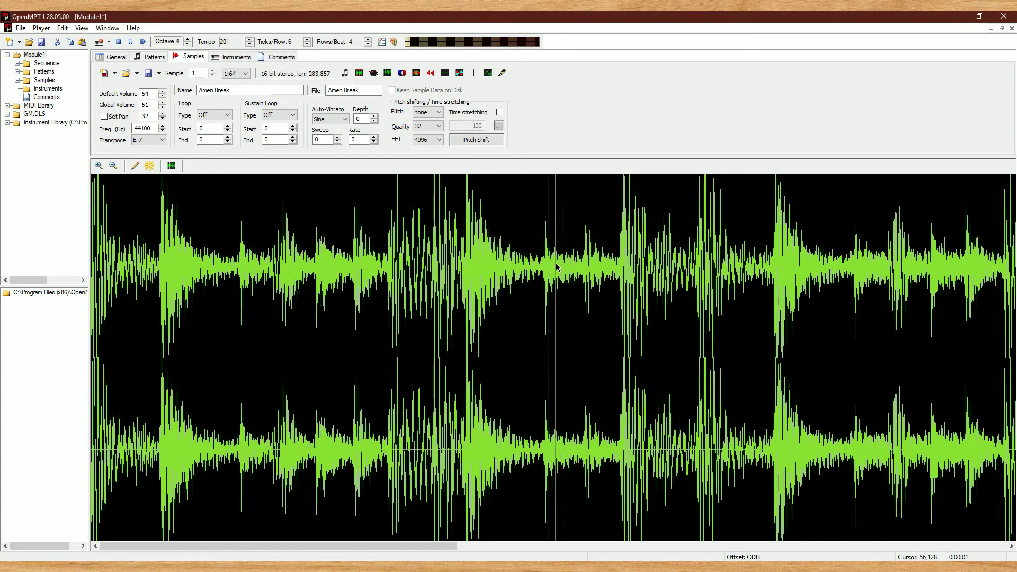
key(ctrl+z)
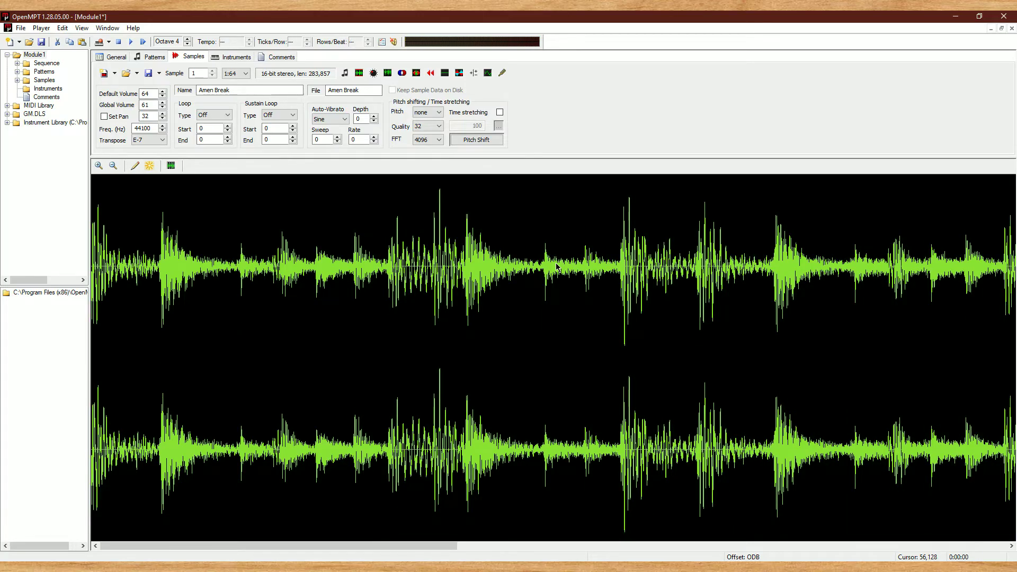
click(240, 56)
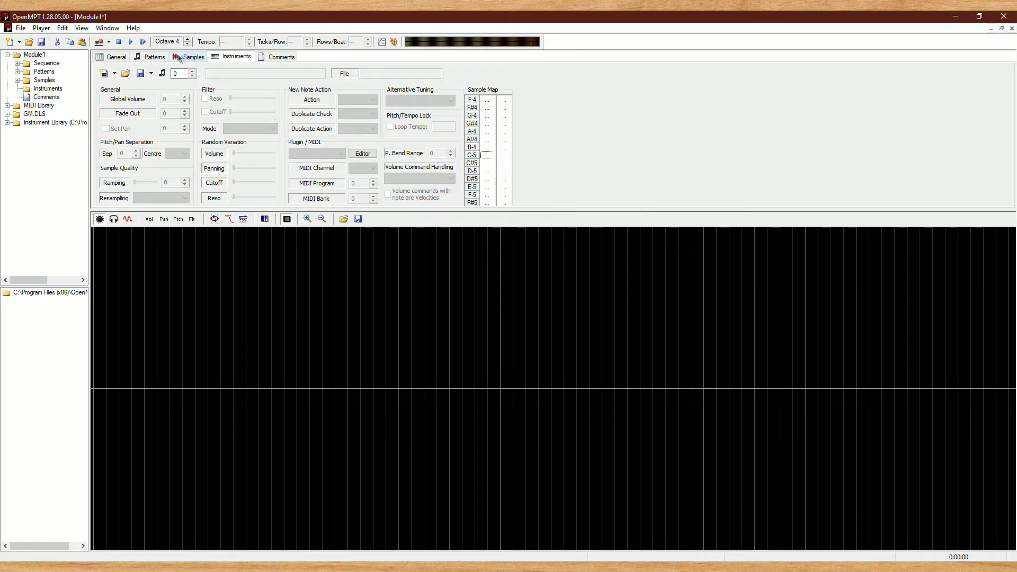
Return to the pattern editor, where Amen Break is listed as instrument 01
click(155, 57)
Enter a C-5 Amen Break note on row 0 of Channel 1 and play the pattern to hear it
click(117, 95)
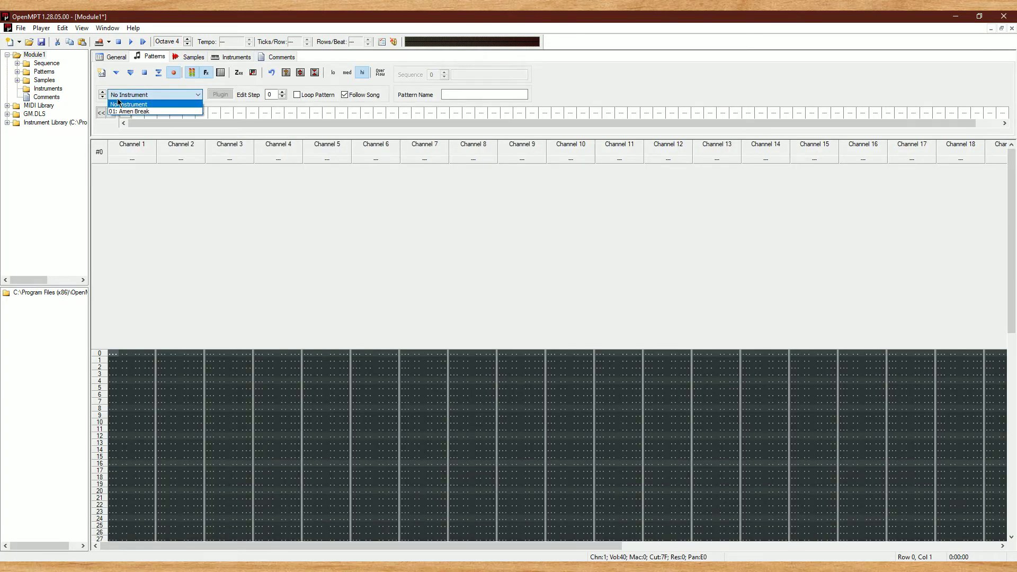
click(133, 108)
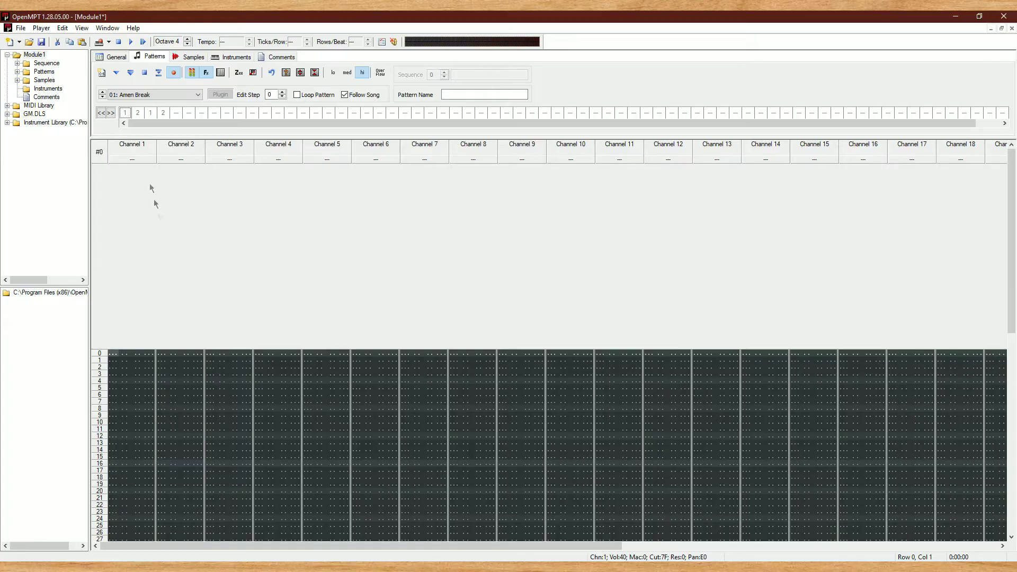
click(118, 353)
key(q)
key(F6)
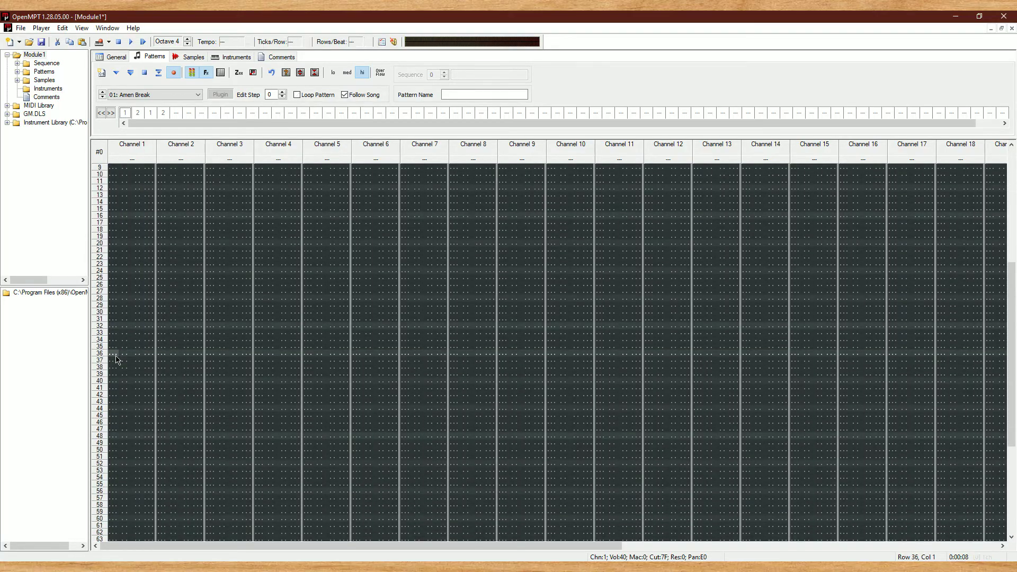
key(F8)
key(Home)
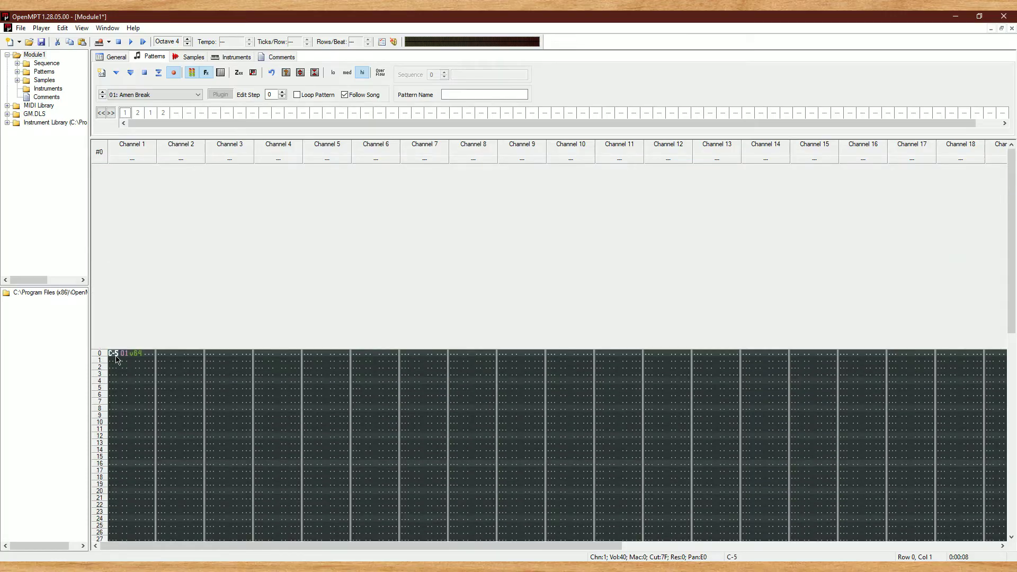
Try a note-off and a volume of 00 on row 2, then clear them
click(117, 370)
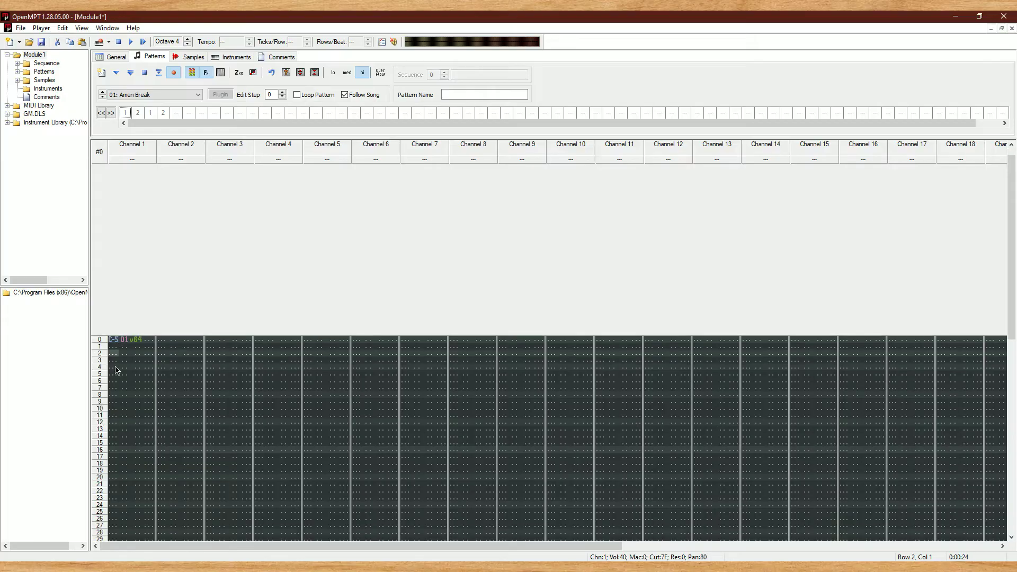
key(equal)
key(F6)
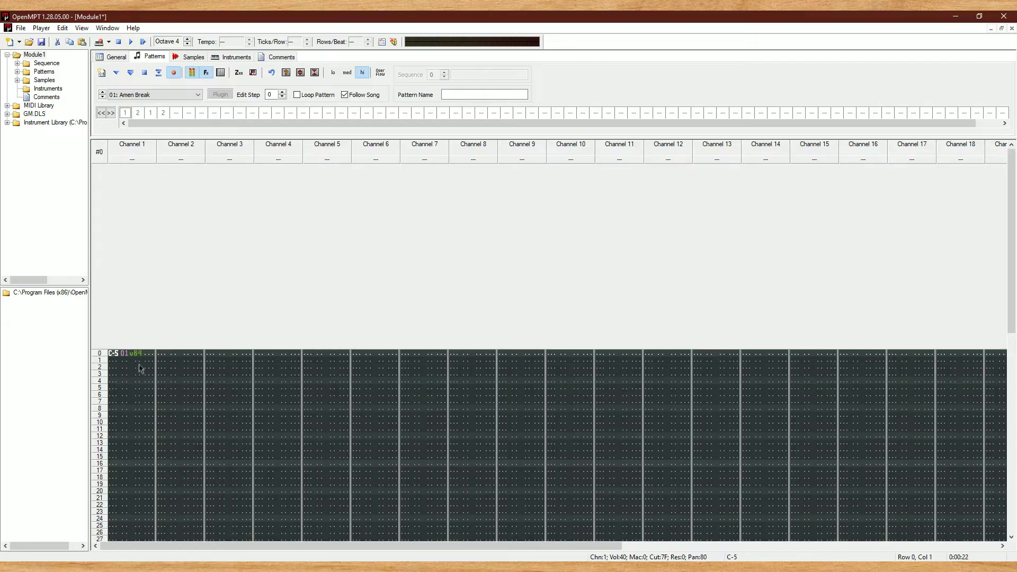
key(Delete)
key(Right)
text(00)
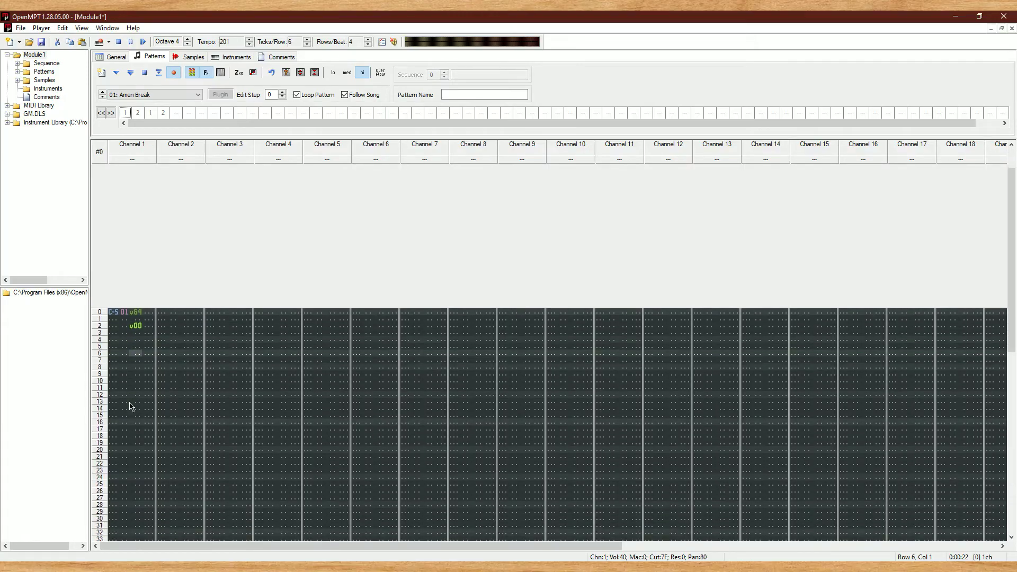
key(F8)
Test an S0C note-cut effect on row 0, then delete it
click(148, 353)
text(s0c)
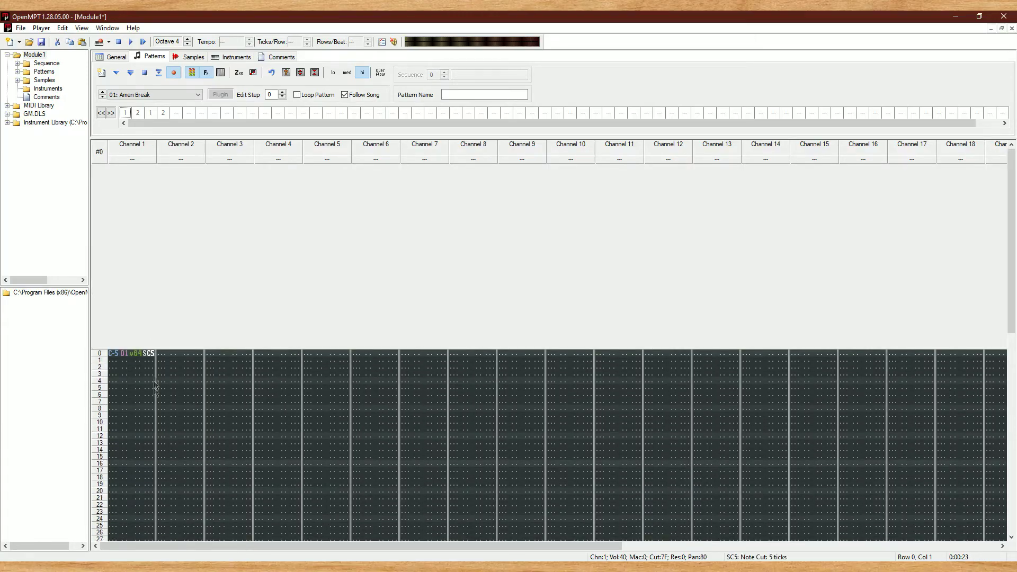
key(F6)
key(F8)
click(156, 316)
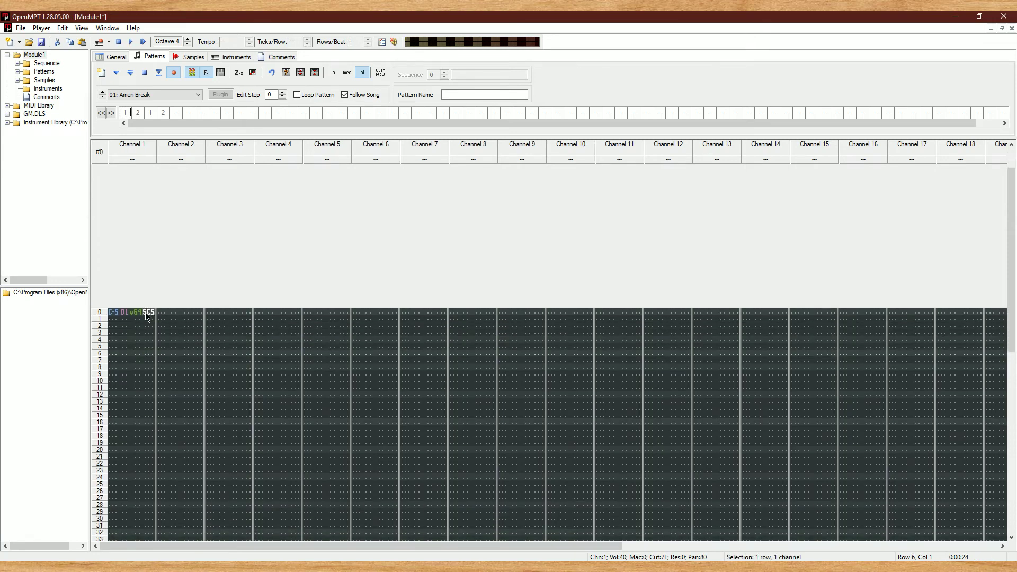
key(Delete)
Open the note properties for row 0's C-5 note and its list of notes
click(110, 316)
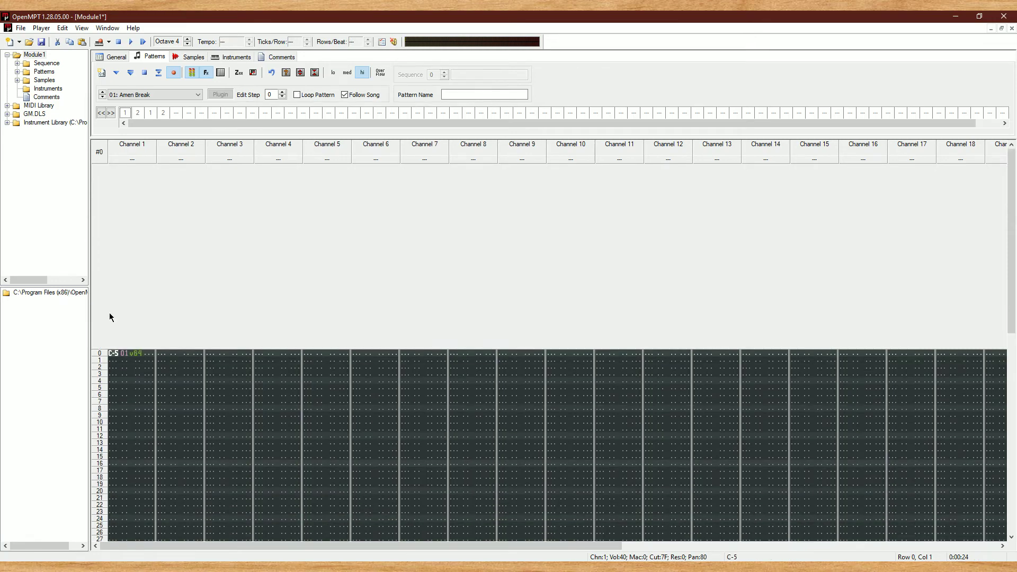
double_click(149, 356)
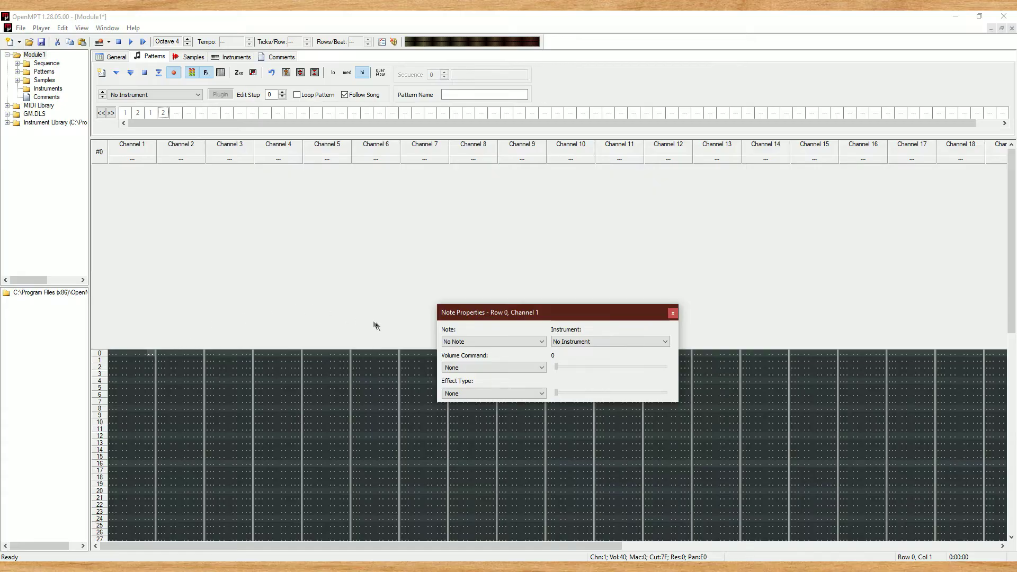
click(453, 342)
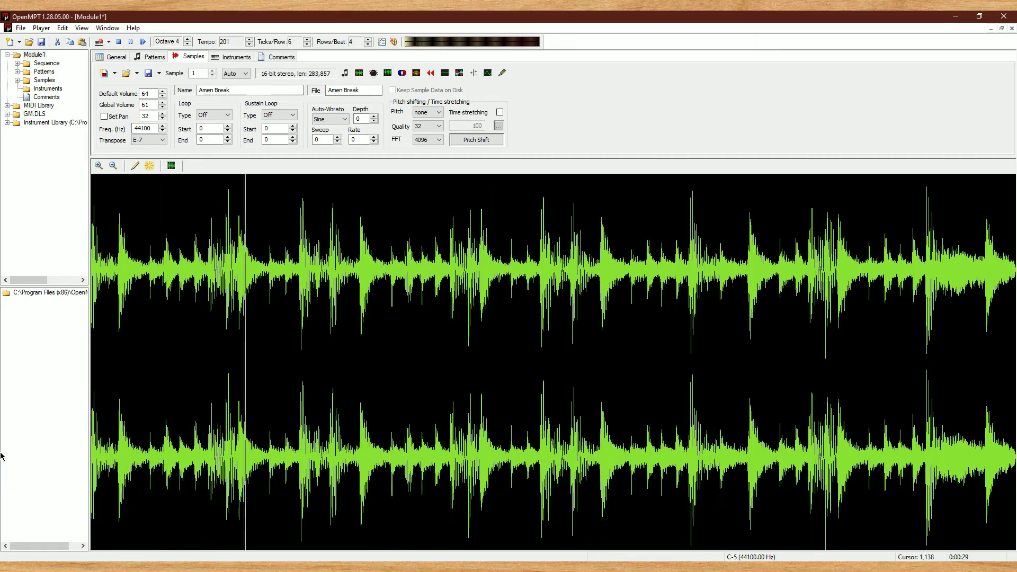
Trim the Amen Break sample to a 9,105-frame slice and go back to the pattern editor
key(F8)
key(F5)
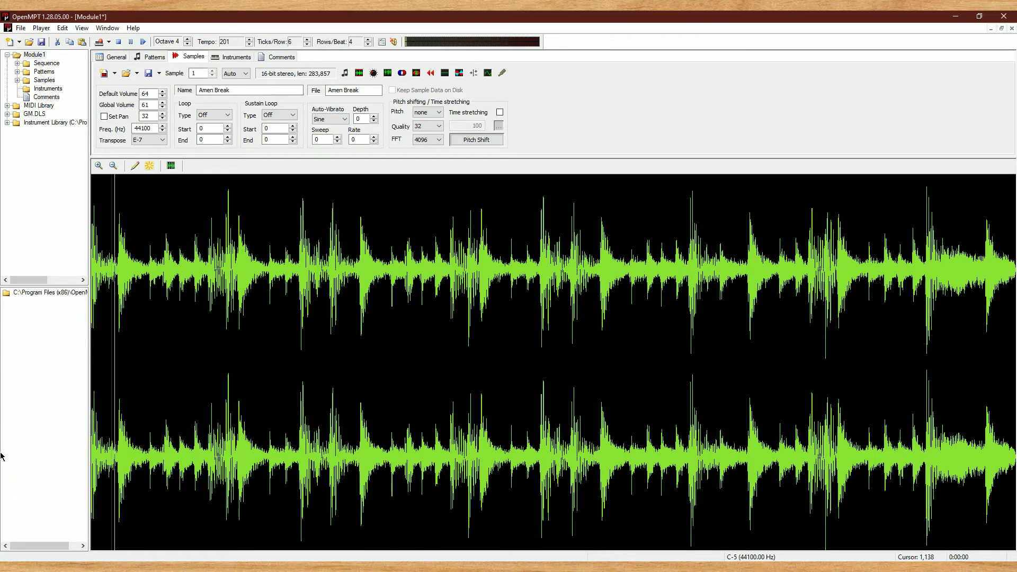
drag(359, 273, 300, 279)
right_click(299, 279)
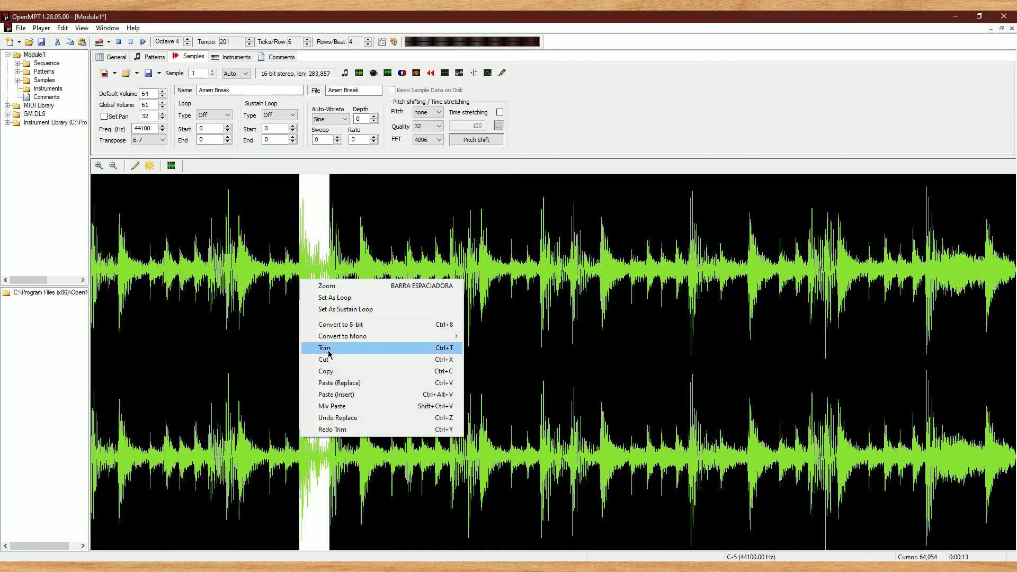
click(328, 348)
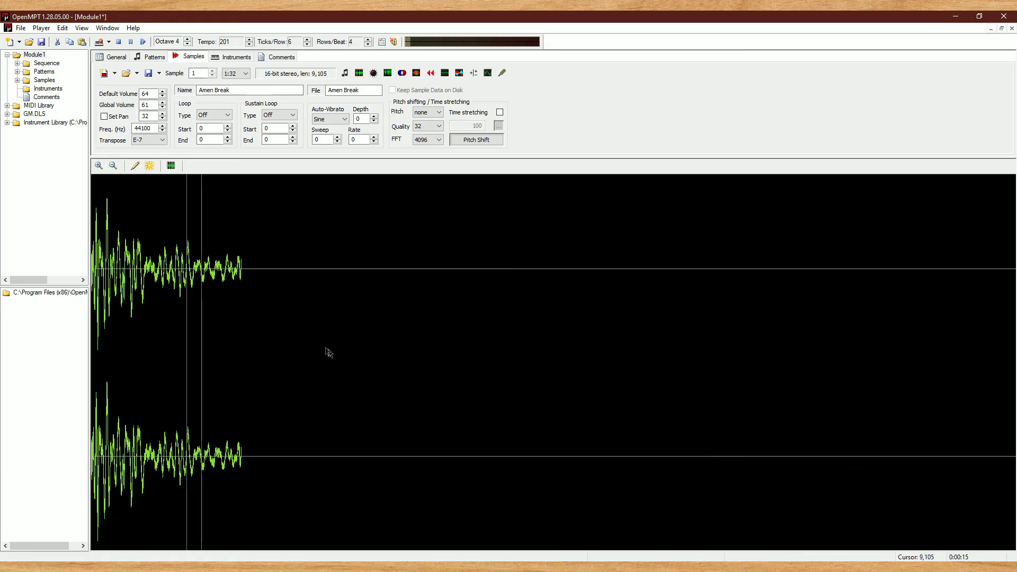
click(143, 58)
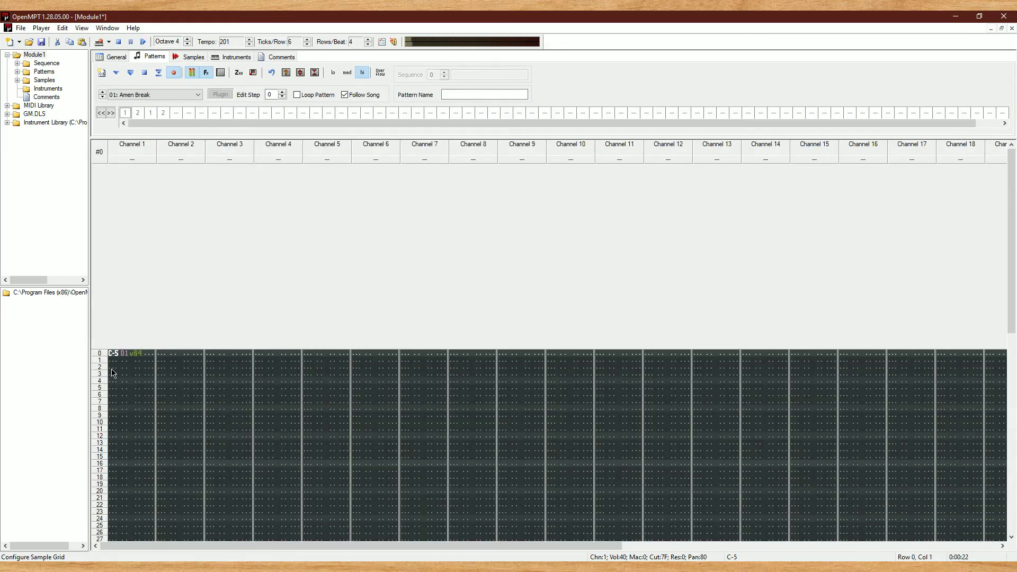
Play the beat of C-5 notes on rows 0–8, then block-select rows 0 to 13
key(F6)
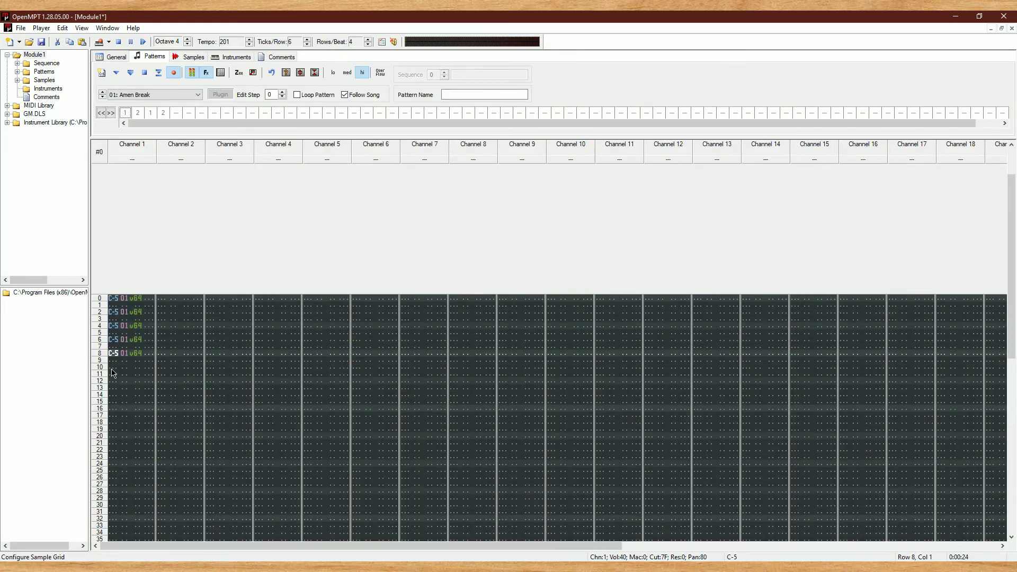
key(F8)
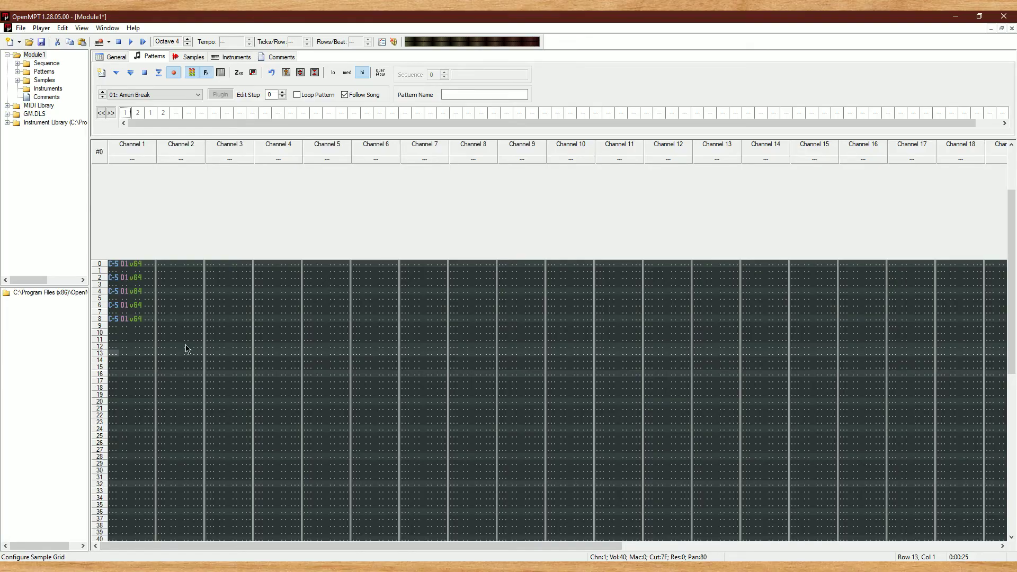
drag(171, 352, 60, 223)
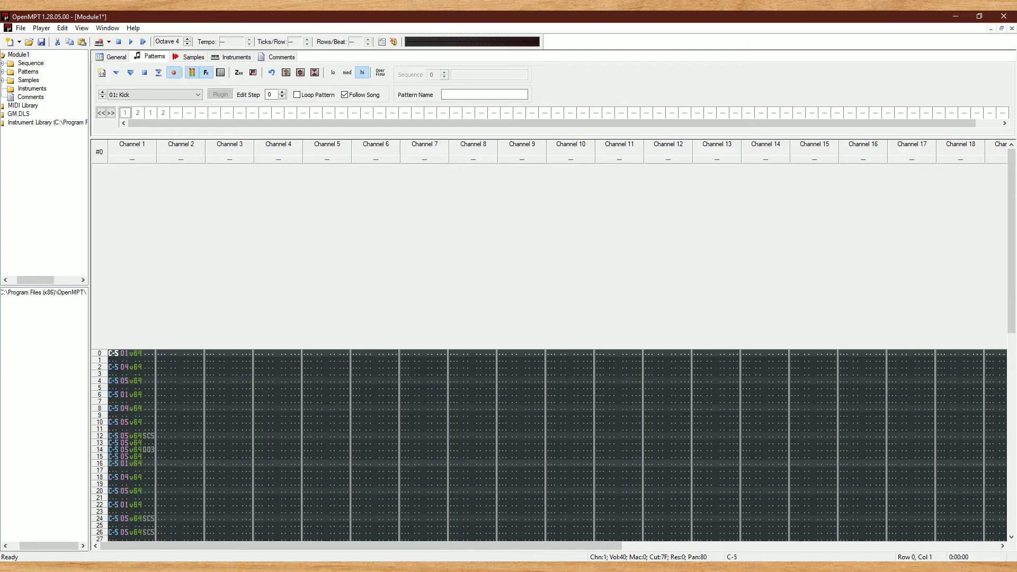
Loop-play the finished 64-row chopped beat, then view the song's General settings
key(F6)
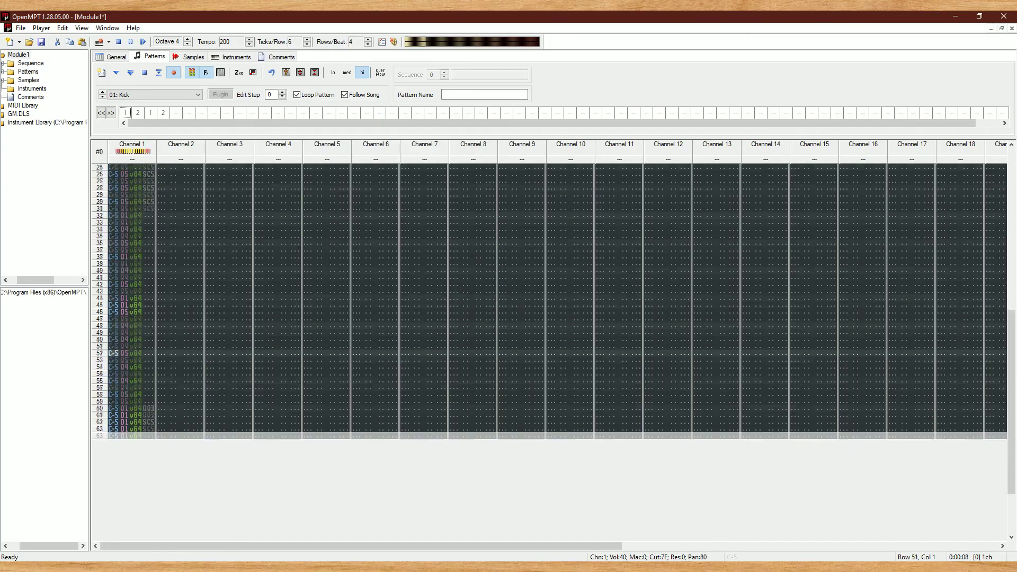
click(114, 57)
click(144, 307)
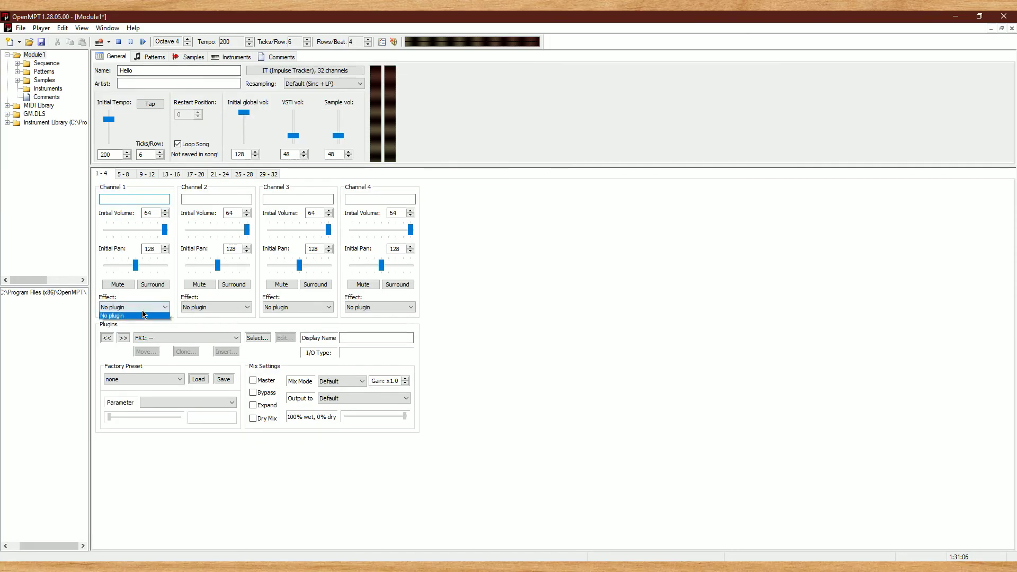
click(151, 316)
click(175, 338)
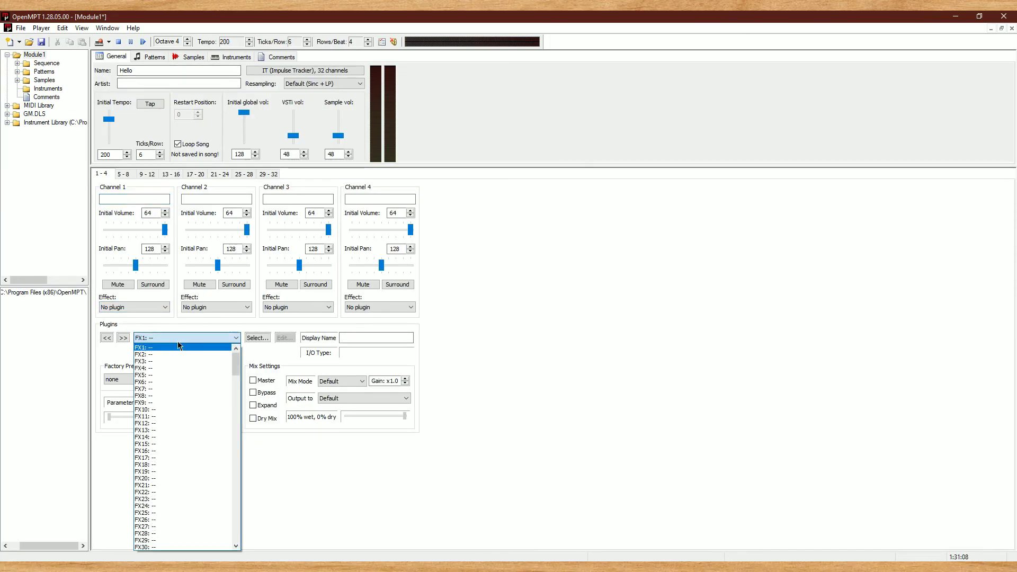
click(178, 345)
click(154, 57)
click(199, 95)
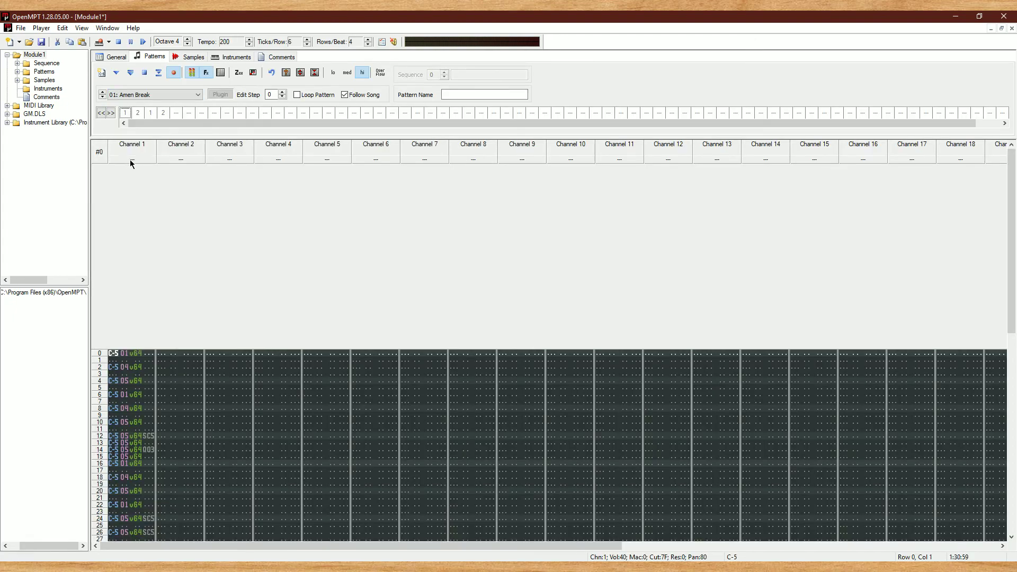
click(130, 162)
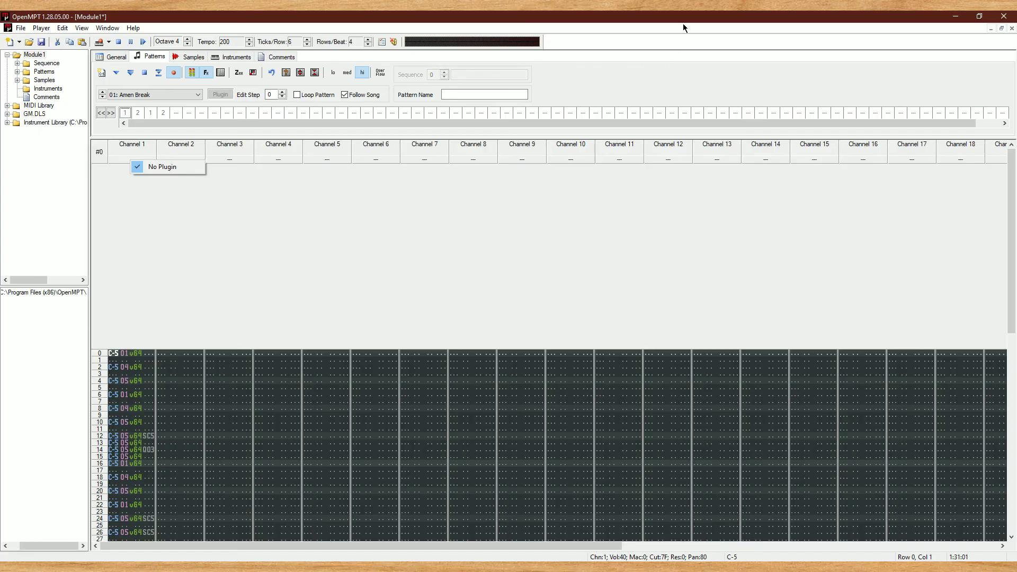